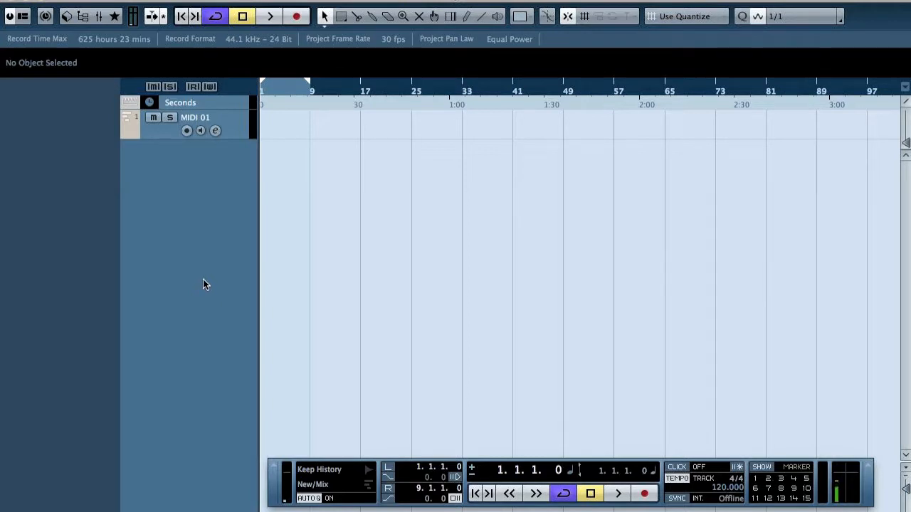
Import the video Screen Recording 3.mov from the Movies folder without extracting its audio
left_click(97, 1)
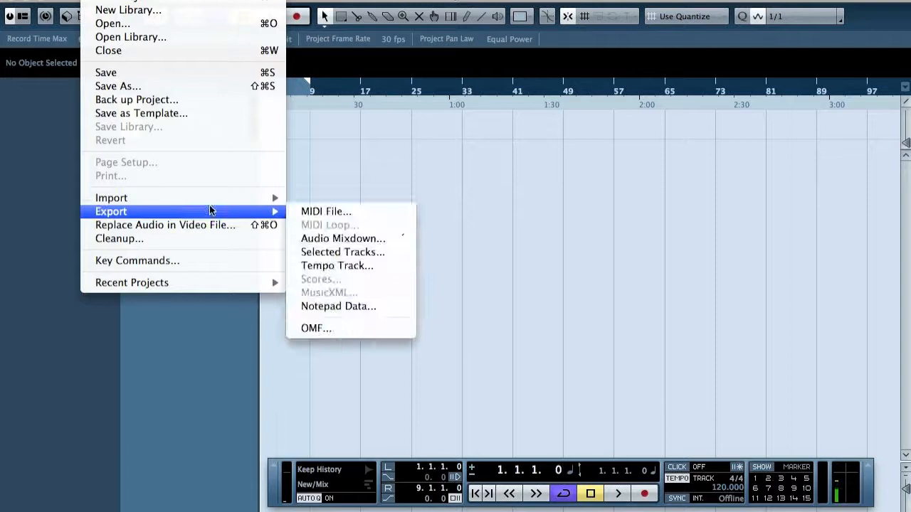
mouse_move(228, 198)
left_click(384, 225)
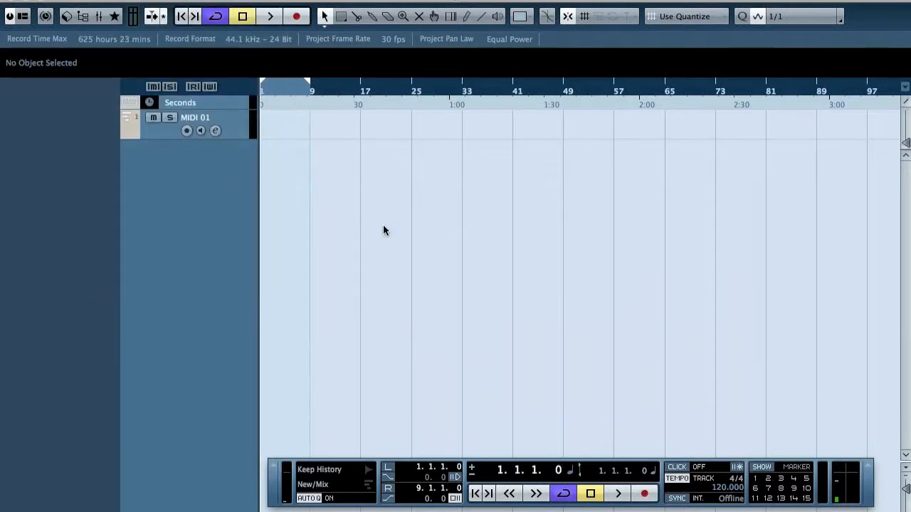
left_click(199, 188)
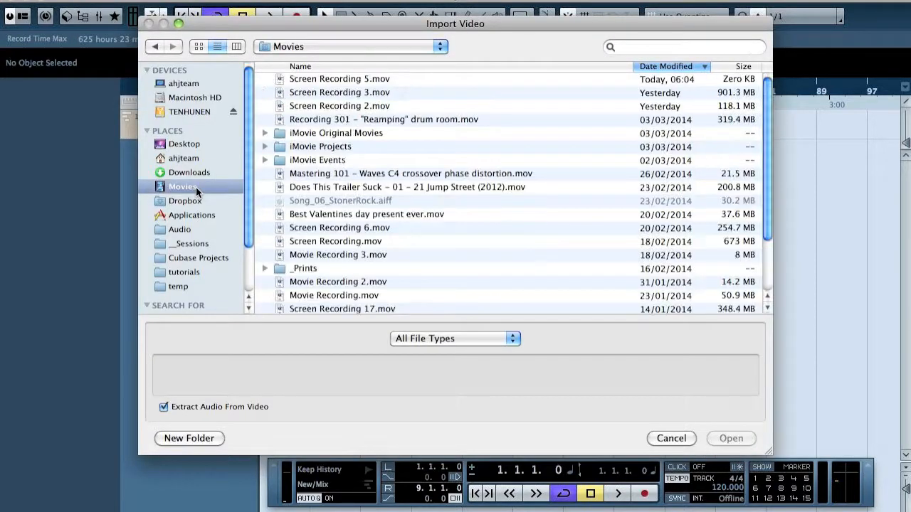
left_click(407, 84)
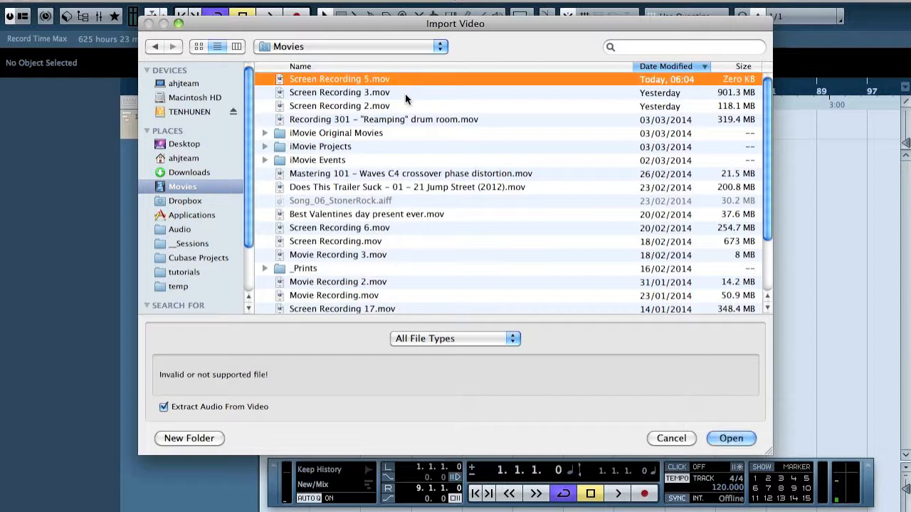
left_click(405, 94)
key("space")
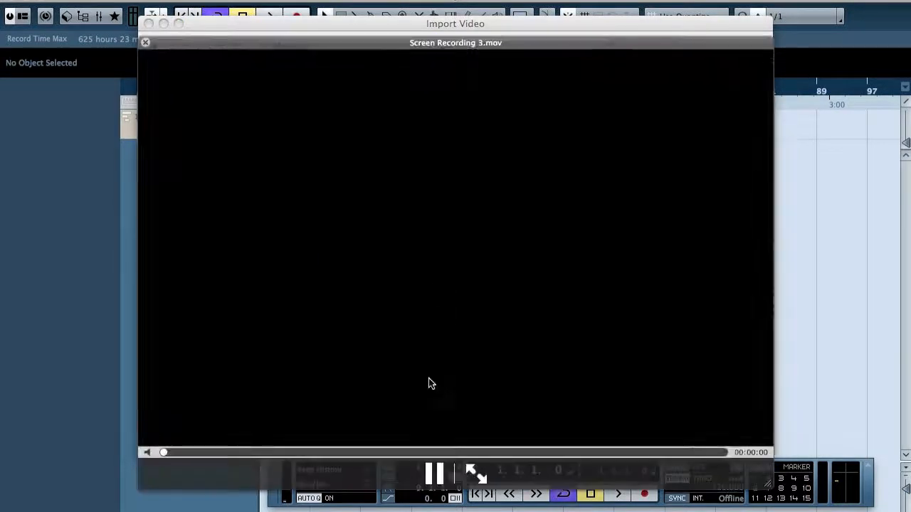
key("space")
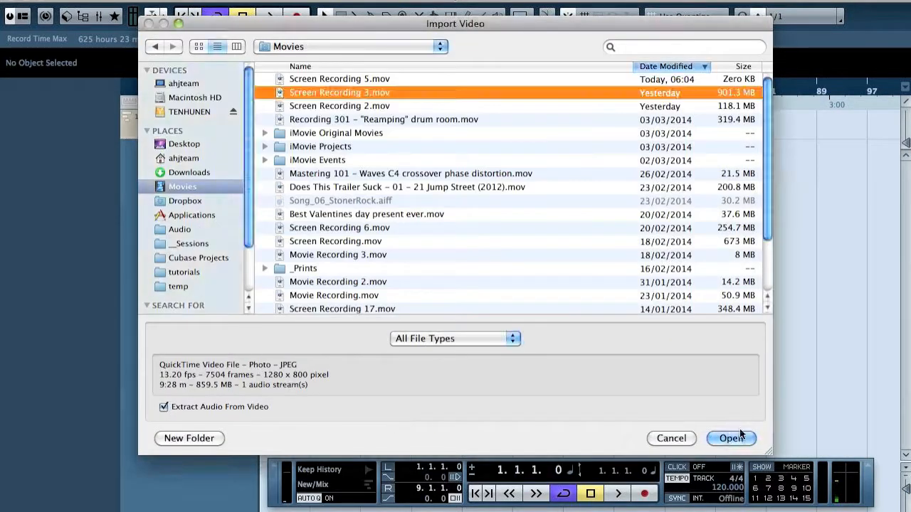
left_click(222, 405)
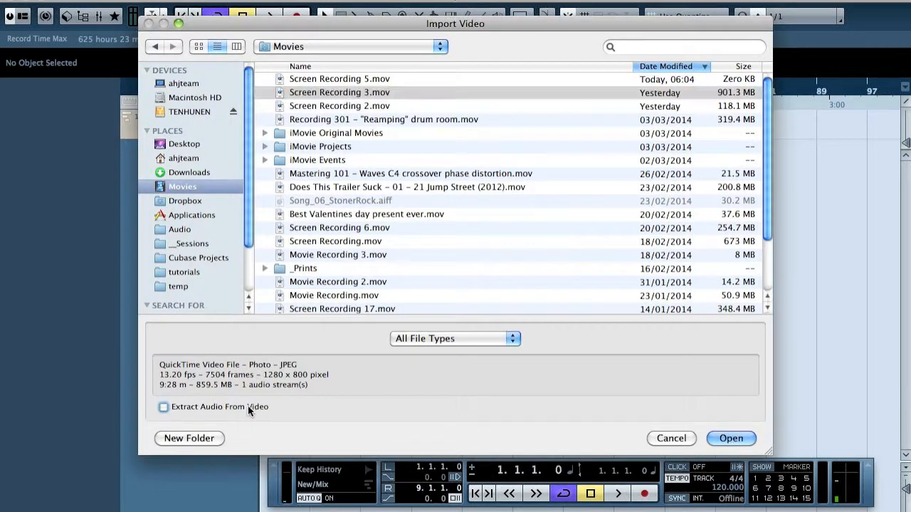
left_click(728, 440)
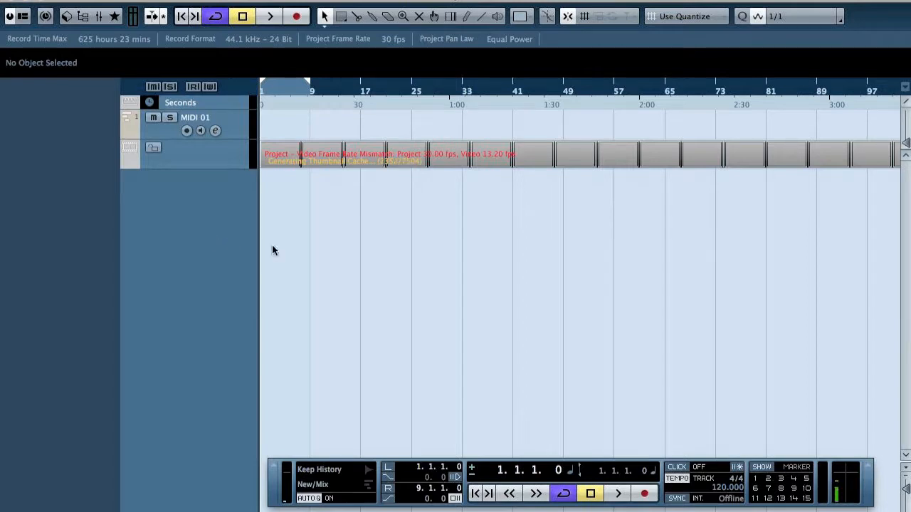
Try to get the project frame rate from the video, and set it to 25 fps instead
left_click(231, 159)
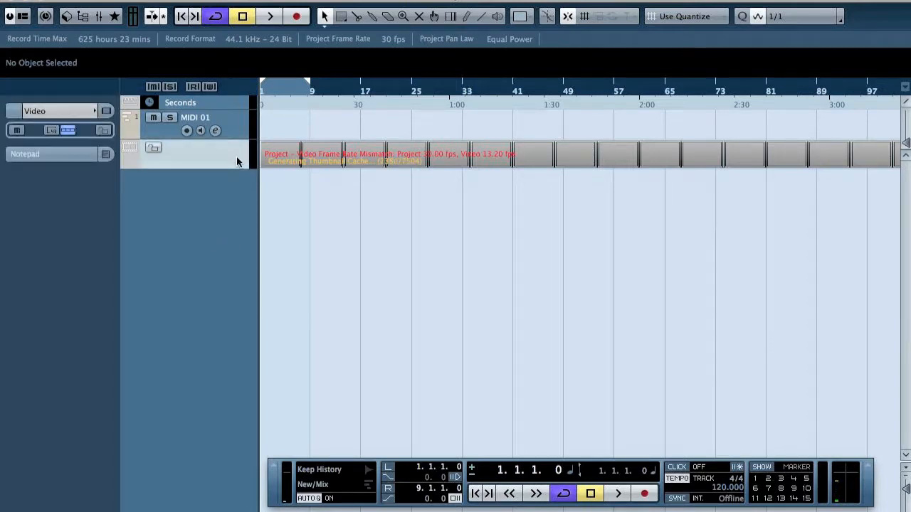
key("shift+s")
left_click(863, 219)
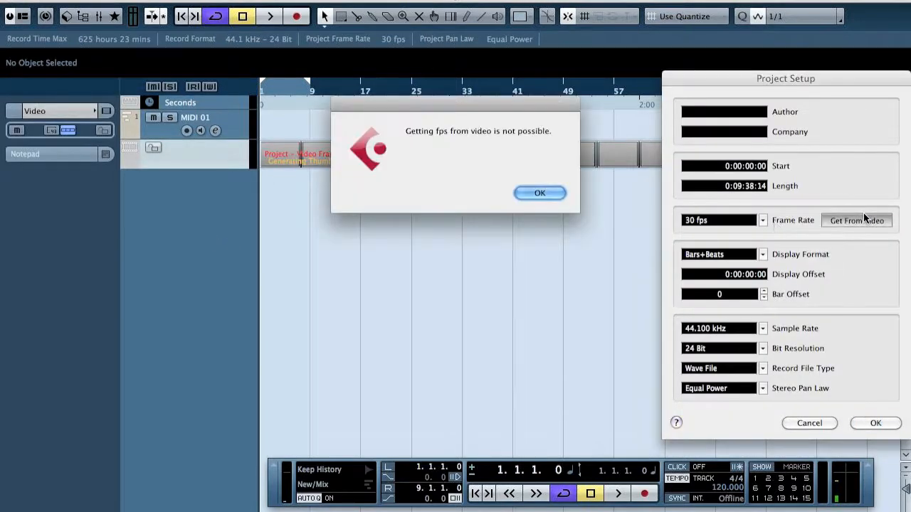
left_click(539, 193)
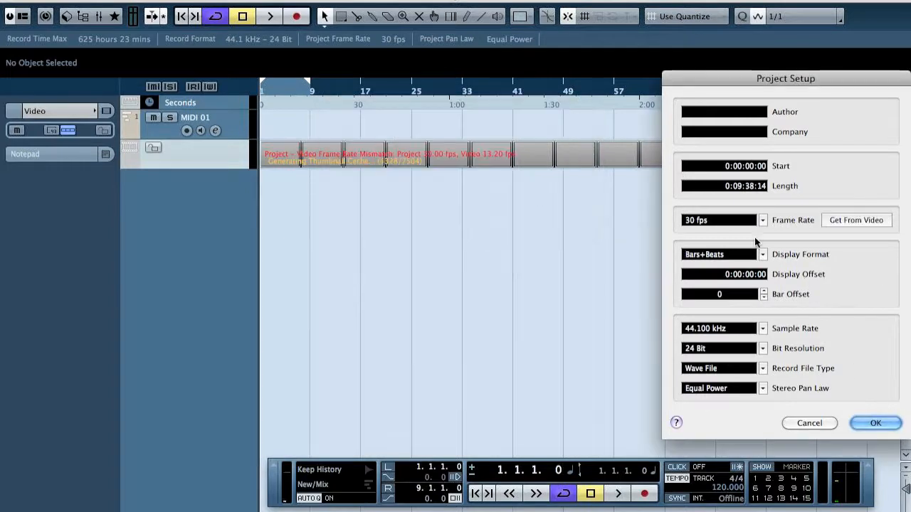
left_click(763, 221)
left_click(723, 180)
left_click(877, 422)
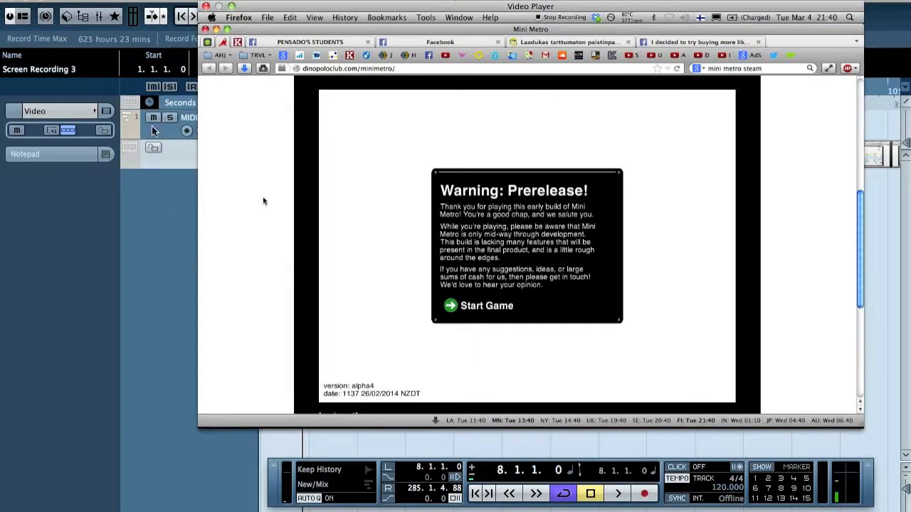
Add a second MIDI track and load Clear Map.drm into the project's drum maps
double_click(158, 219)
left_click(62, 274)
left_click(88, 334)
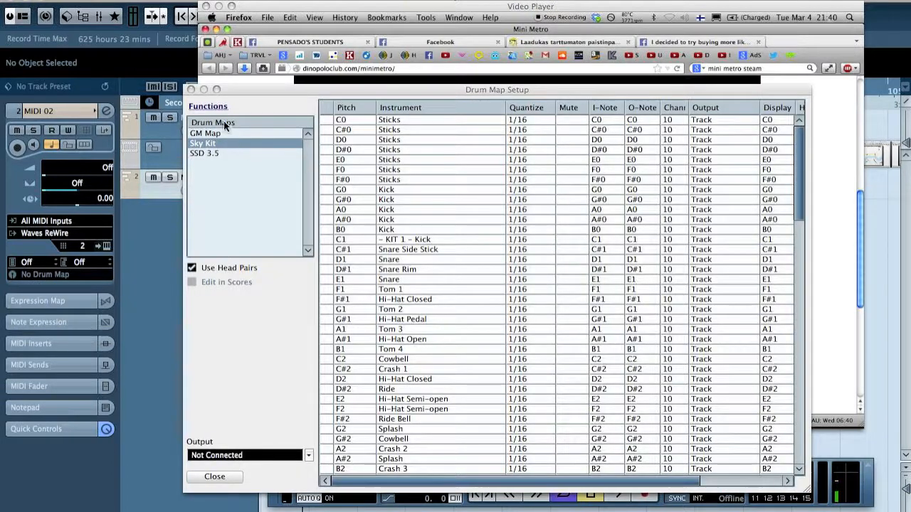
left_click(208, 106)
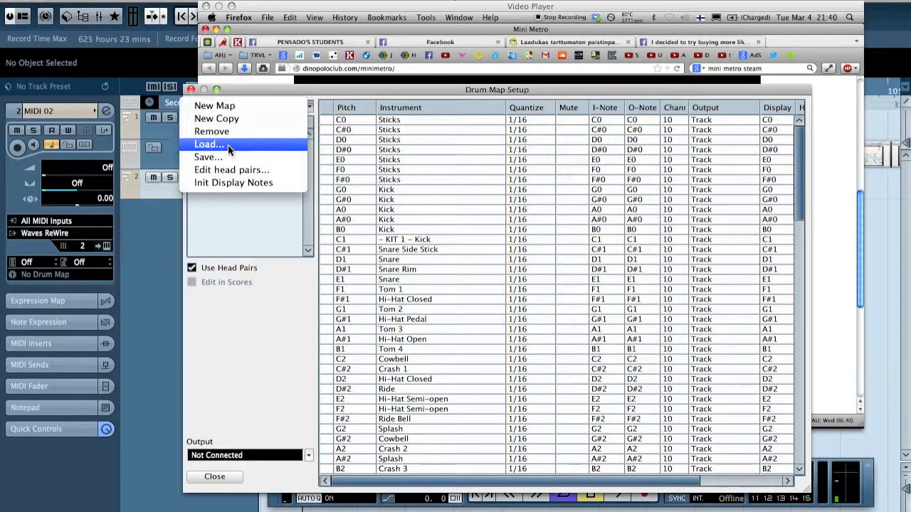
left_click(228, 145)
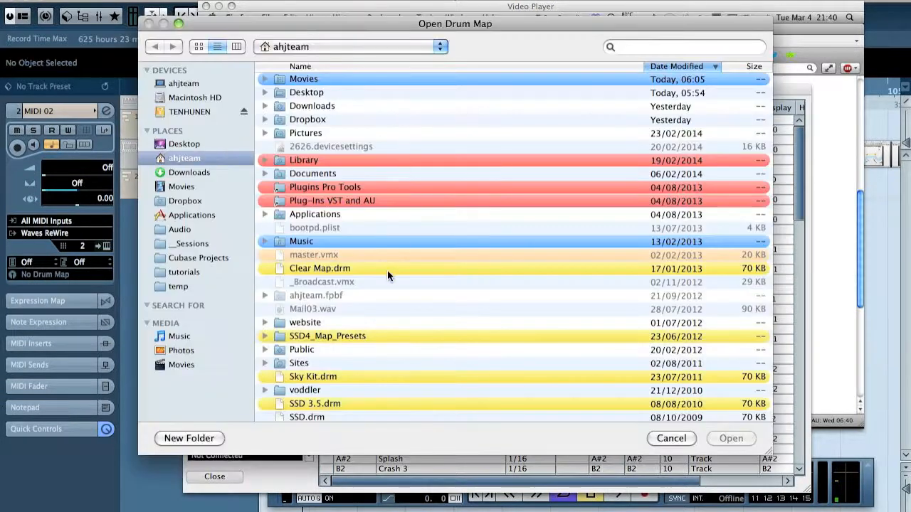
double_click(331, 271)
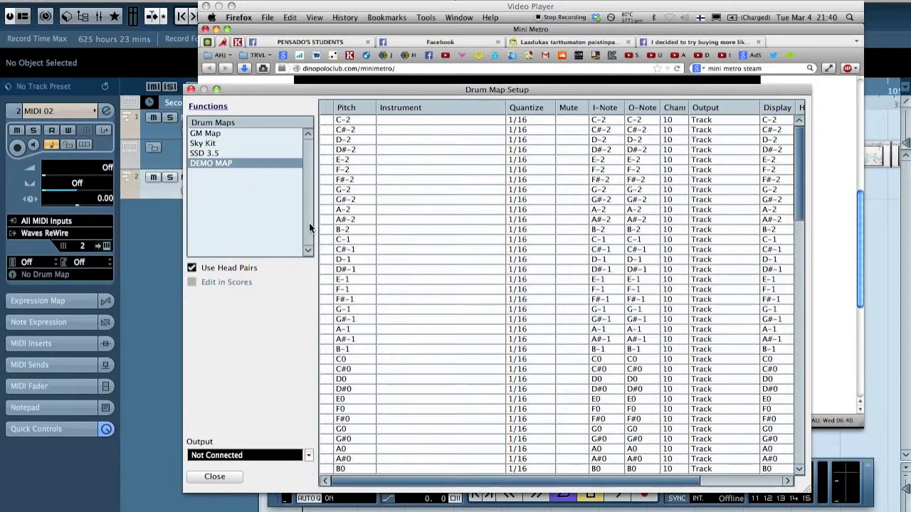
left_click(191, 89)
Remove the MIDI 01 track and rename the remaining MIDI track as Events
right_click(151, 125)
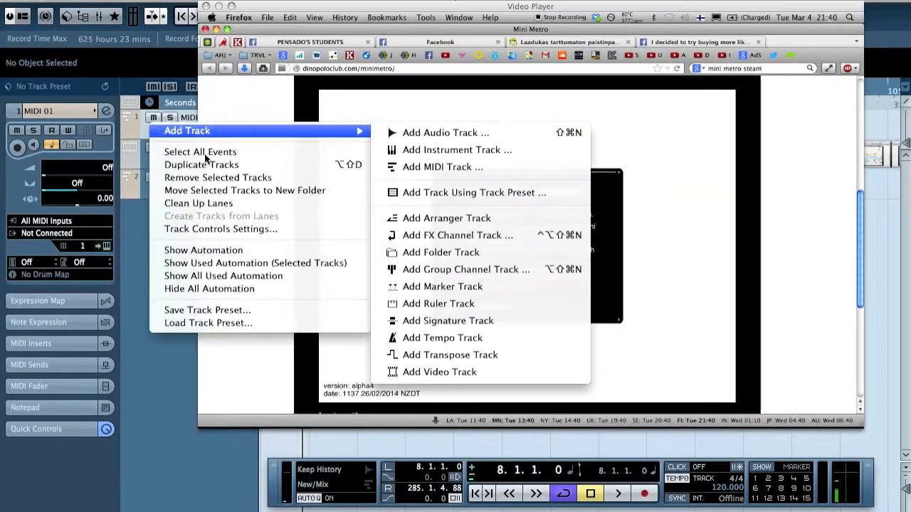
left_click(196, 178)
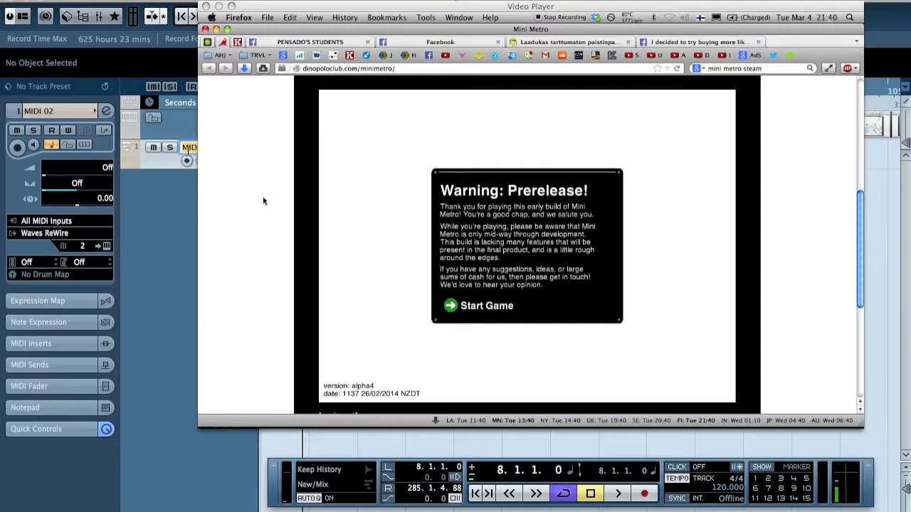
type("Even")
key("Return")
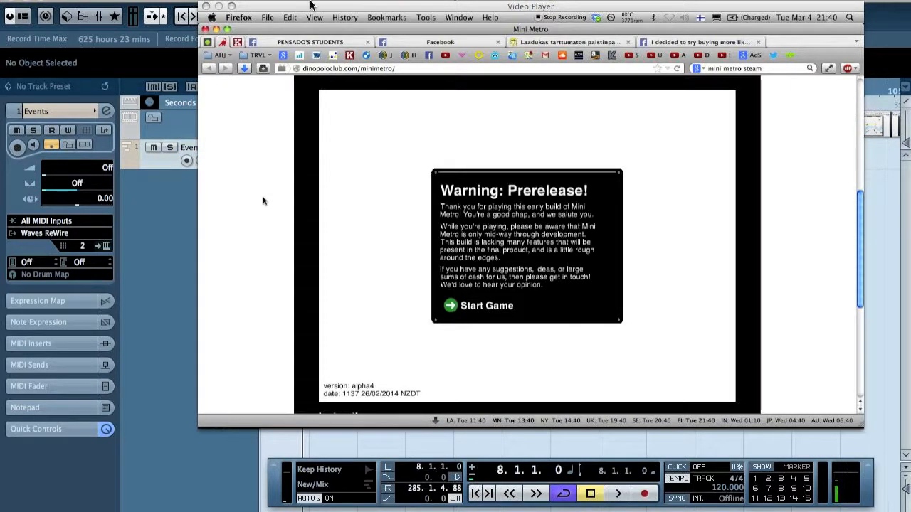
Create a MIDI part between the locators on the Events track and assign the DEMO MAP drum map to the track
left_click_drag(283, 8, 301, 201)
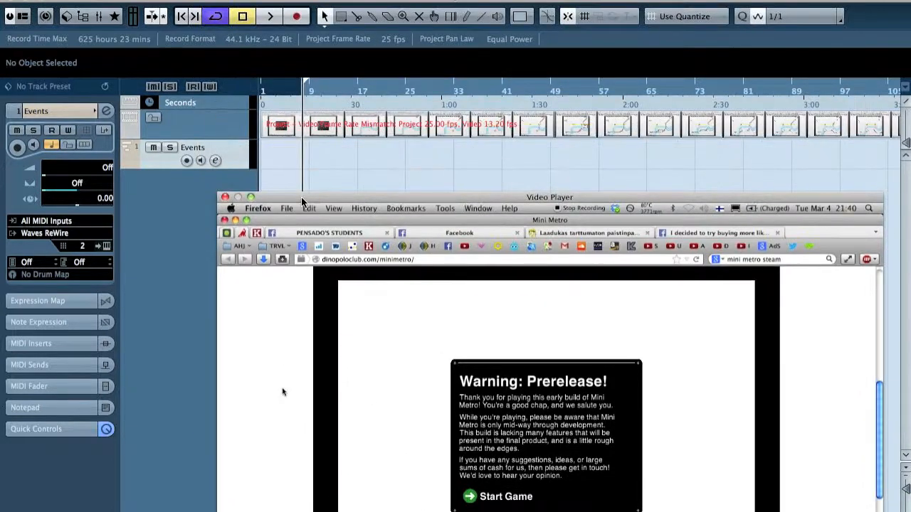
double_click(326, 146)
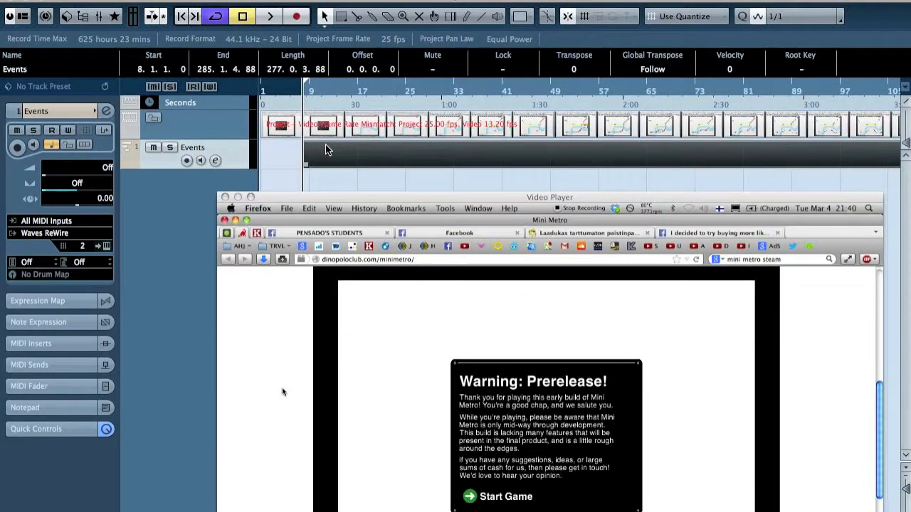
double_click(360, 157)
key("Escape")
left_click(46, 275)
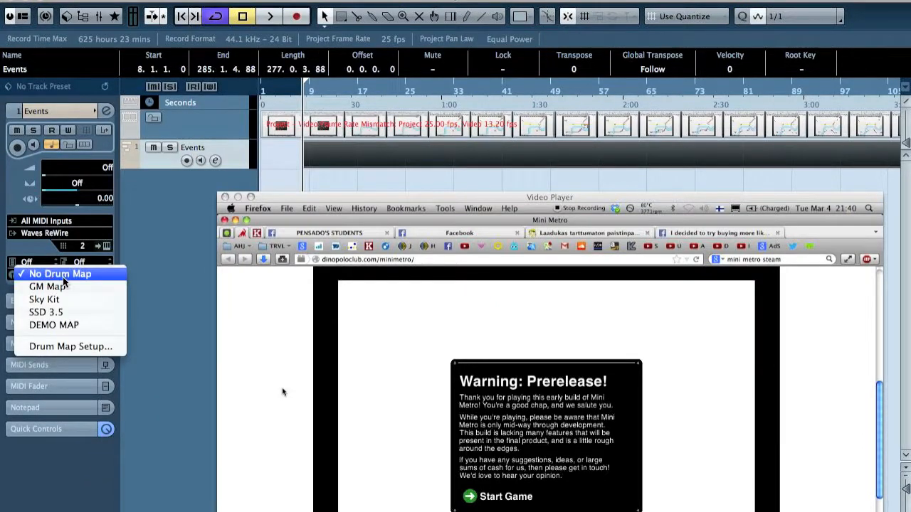
left_click(91, 326)
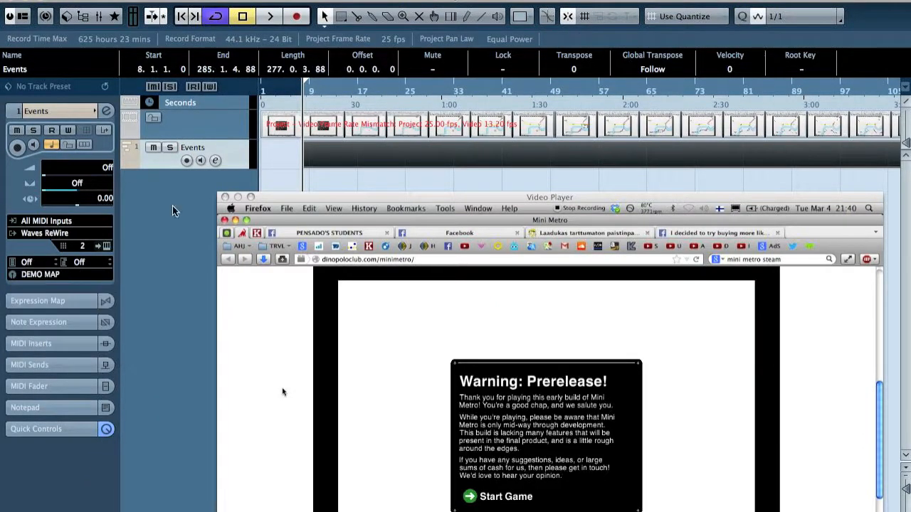
Open the Events part in the drum editor and move the video window clear of the transport controls
double_click(358, 155)
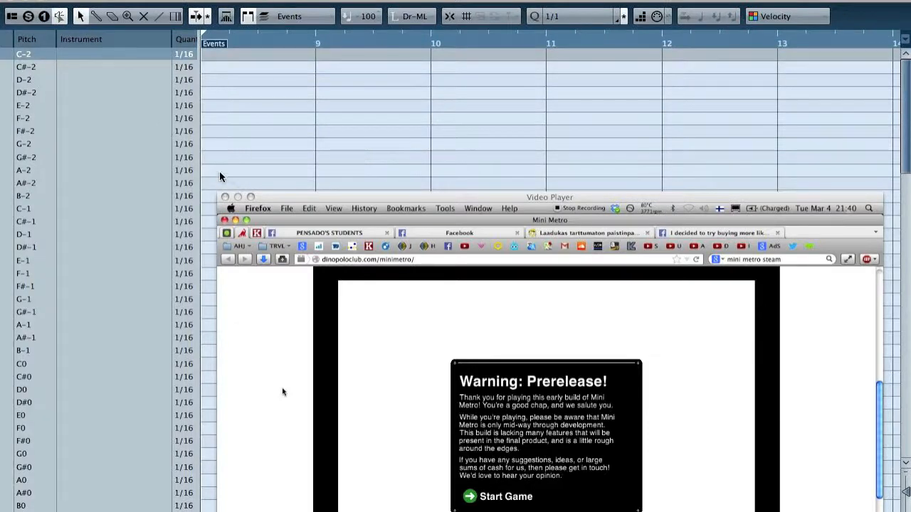
scroll(220, 174, "down", 5)
scroll(288, 137, "right", 2)
scroll(287, 135, "left", 2)
left_click_drag(412, 195, 457, 26)
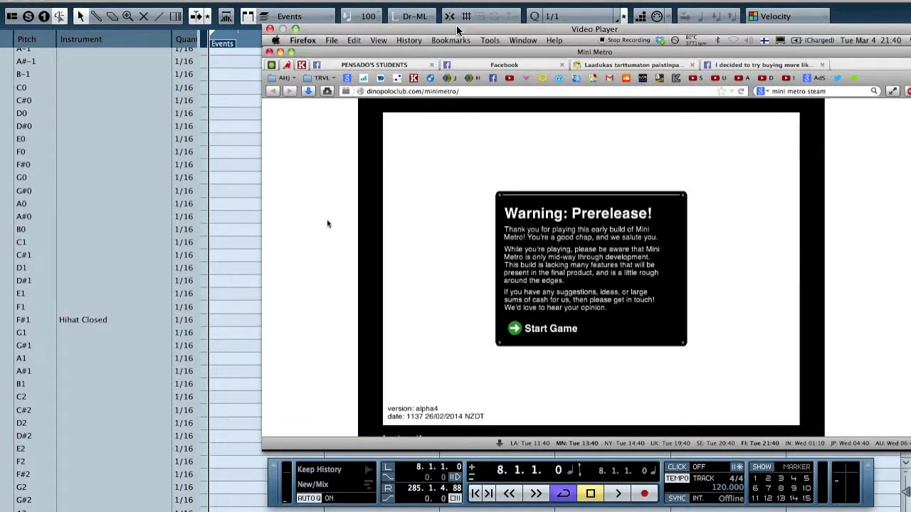
Cue the video to where the pointer reaches Start Game, about 8.2.4, and add a note there on the F#0 row
key("space")
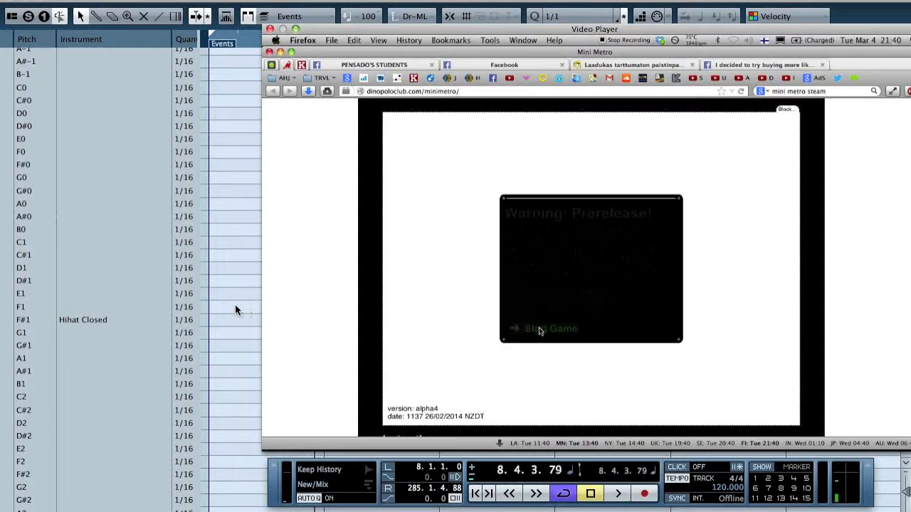
left_click_drag(418, 41, 552, 44)
left_click(240, 39)
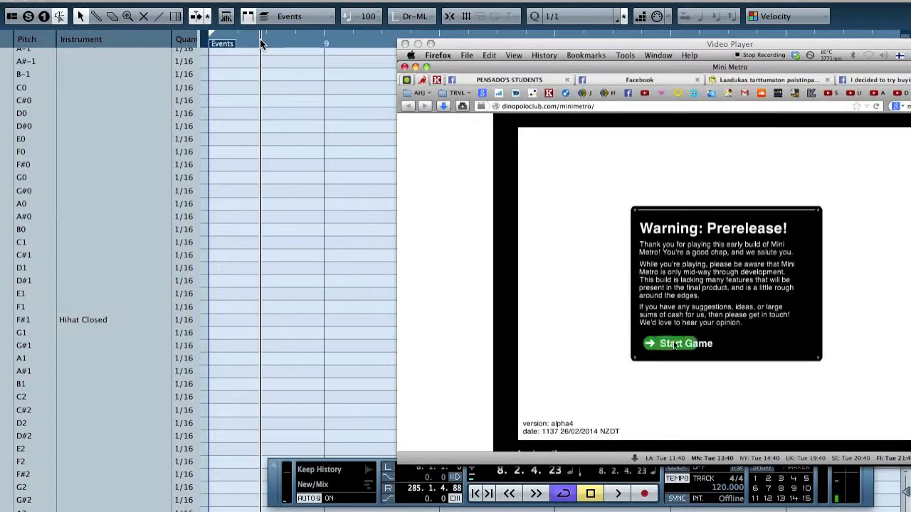
left_click(261, 164)
Name the F#0 row "mouse over – START"
double_click(98, 165)
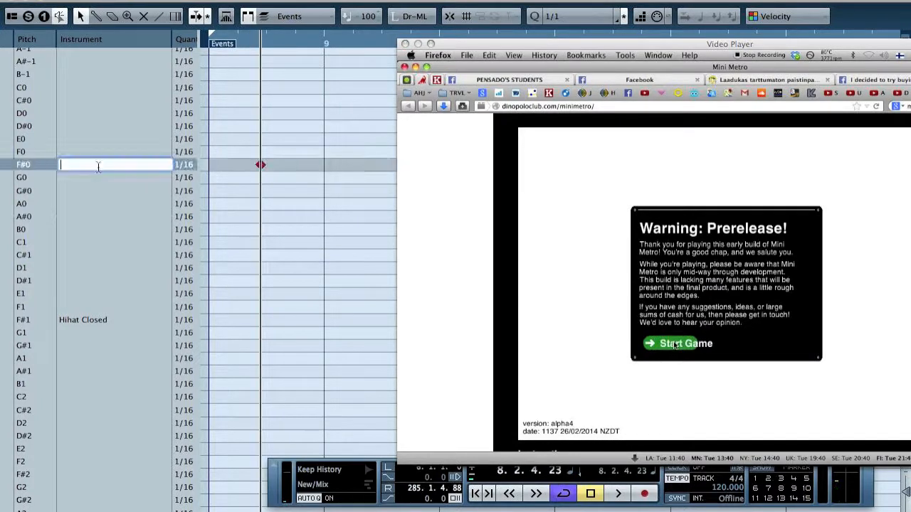
type("mouse ov")
type("er - INT")
type("START")
key("Return")
Cue the video to the moment Start Game is pressed, about 8.4.2, and name the G0 row "START – press"
left_click_drag(265, 38, 309, 45)
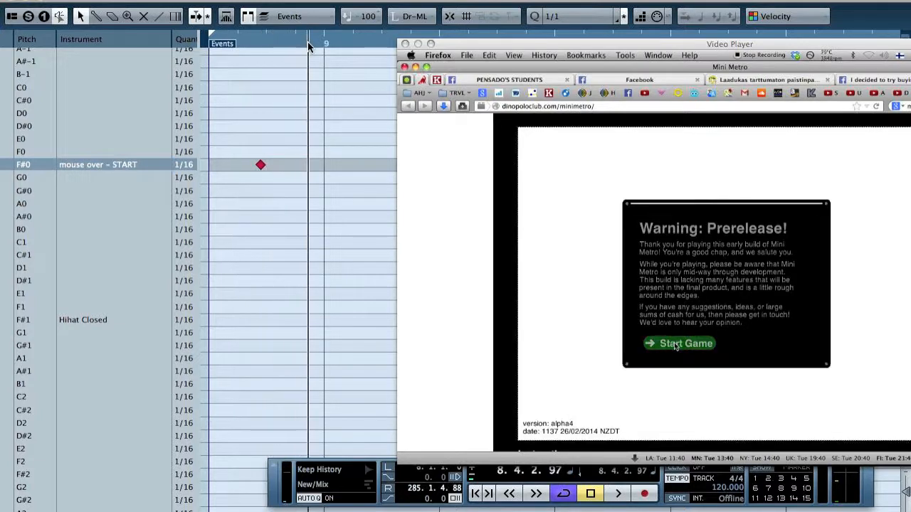
double_click(105, 176)
type("STAR")
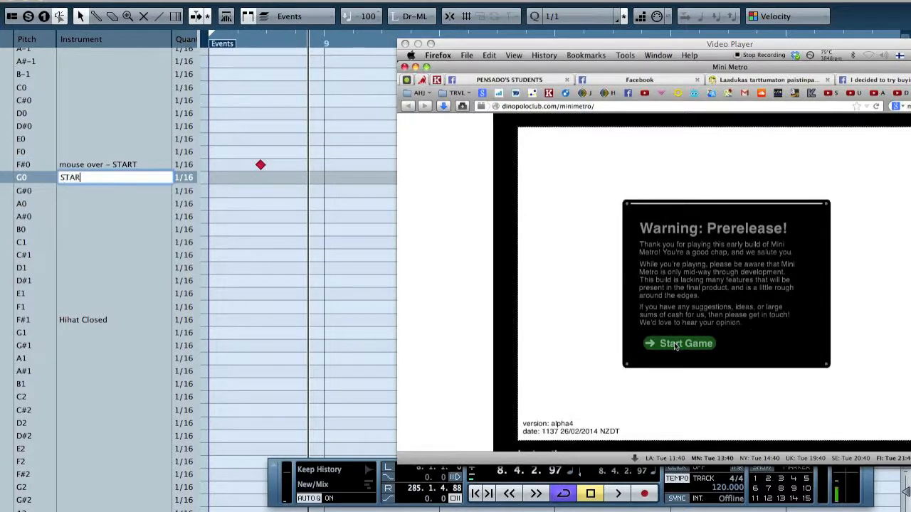
key("Return")
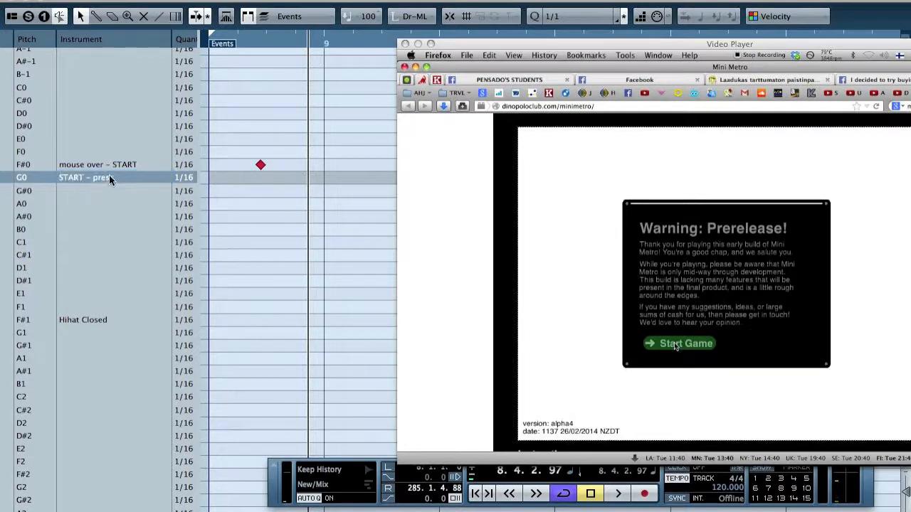
Rename the F#0 row as "START – mouse over" and add a note on the G0 row at the cursor
double_click(107, 164)
type("START MOUS")
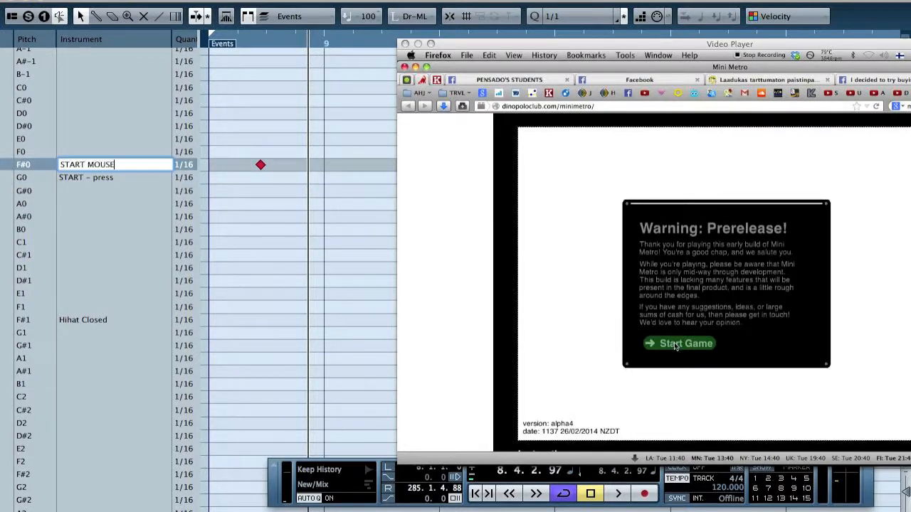
type("E")
key("alt+shift+Left")
type("– mouse over")
left_click(307, 177)
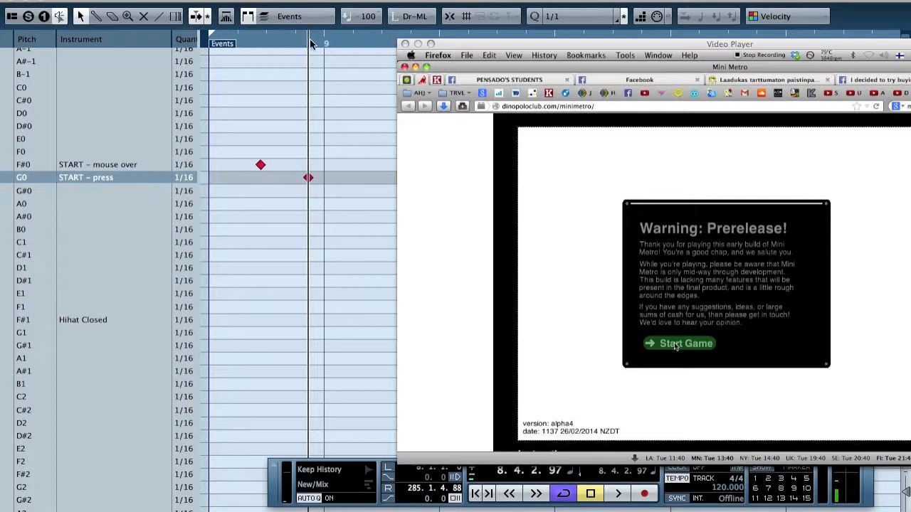
Cue the video to where the map appears, about 9.1.2, add a note on the G#0 row and name it "Enter map"
left_click_drag(309, 40, 333, 41)
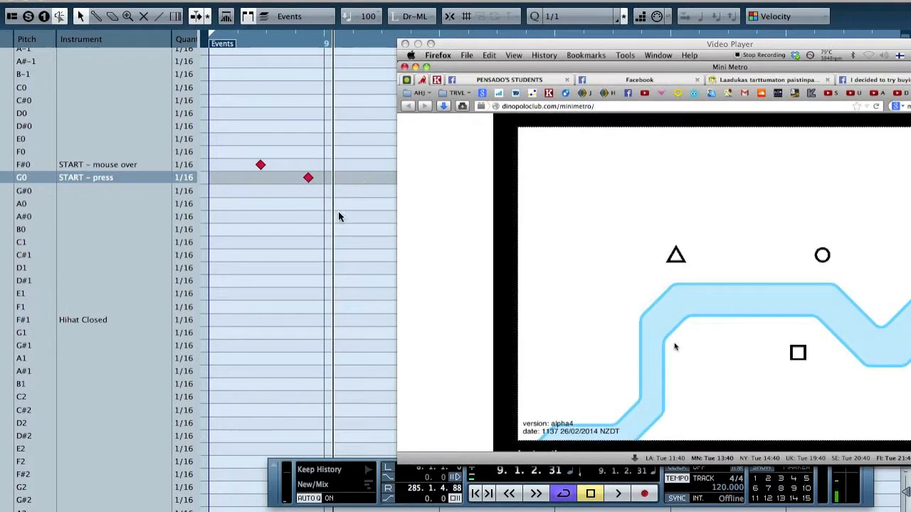
left_click(332, 190)
double_click(102, 192)
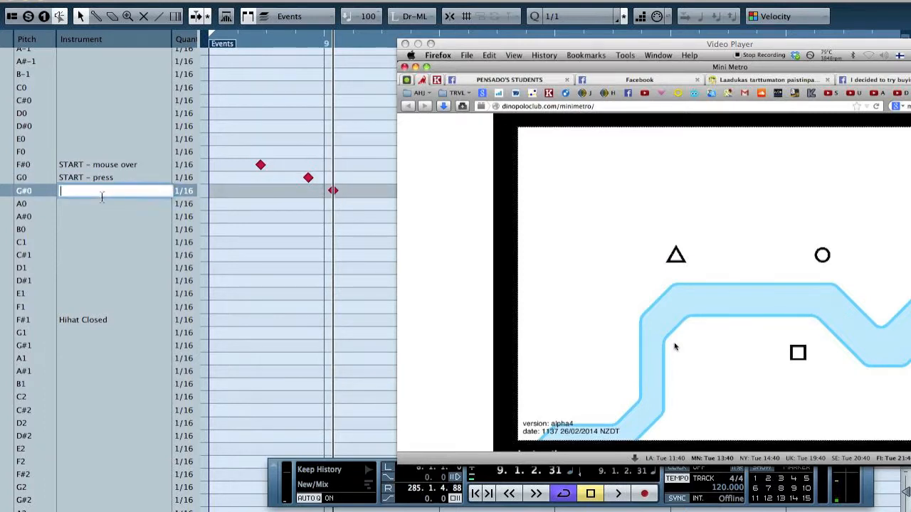
type("Enter map")
key("Return")
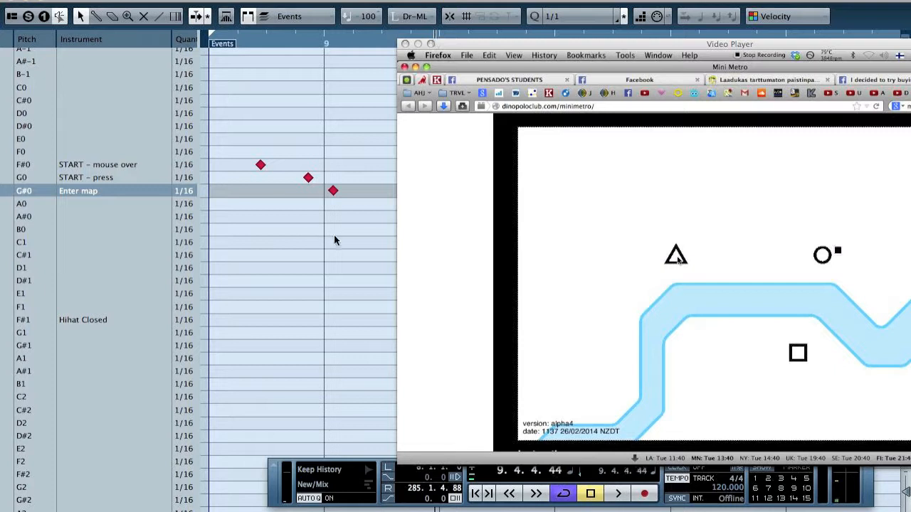
Name the A#0 row "New customer" and add a note there just before bar 10, with the video cued to about 10.1.1
double_click(89, 219)
type("New customer")
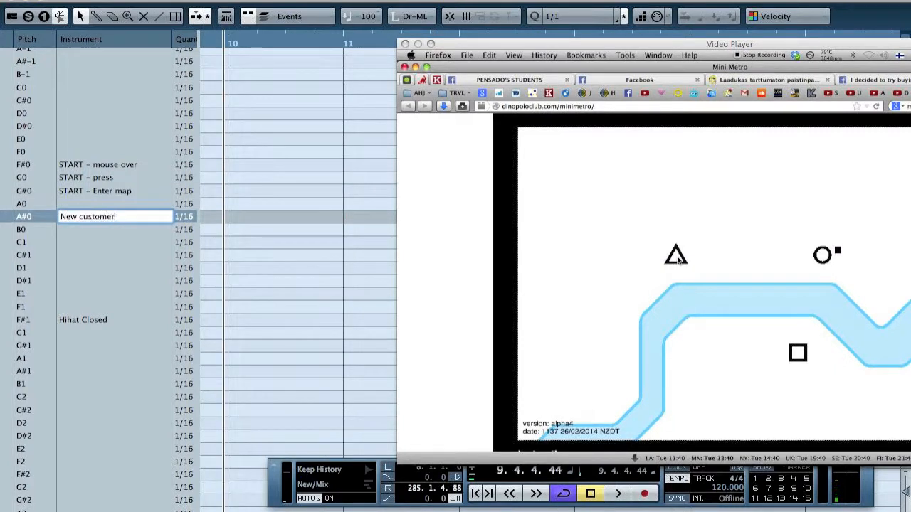
key("Return")
mouse_move(219, 39)
left_mouse_down()
mouse_move(202, 42)
mouse_move(242, 42)
mouse_move(232, 45)
left_mouse_up()
left_click(213, 216)
Rename the F#1 row as "LINE – mouse down" and add a note on it at the cursor
double_click(78, 321)
type("LINE -")
type(" draw")
key("BackSpace")
key("BackSpace")
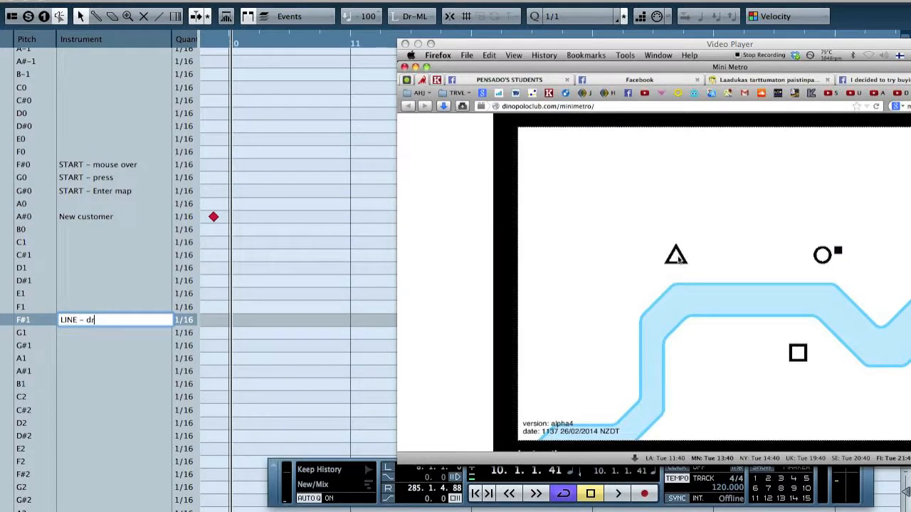
type("mouse down")
key("Return")
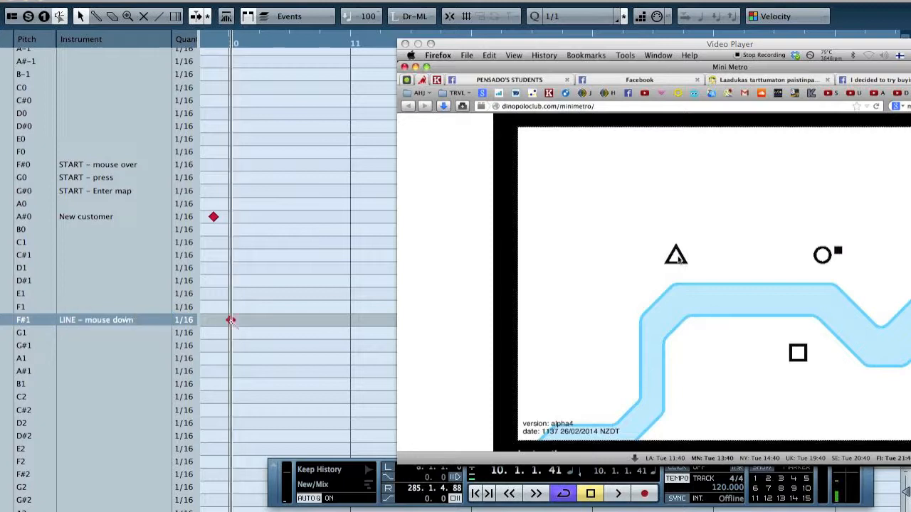
Cue the video to the end of the first line, about 10.2.4, add a note on the G1 row and name it "Line – release"
left_click_drag(228, 48, 288, 43)
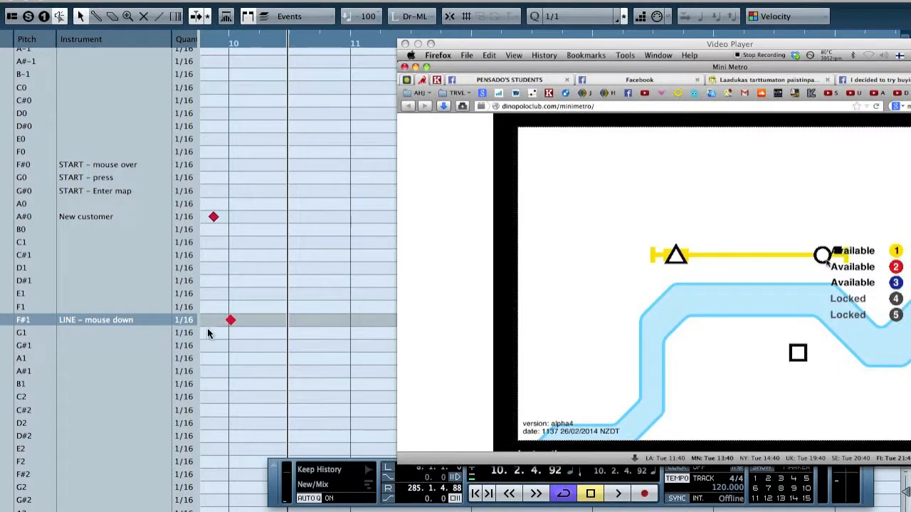
left_click(287, 333)
double_click(103, 333)
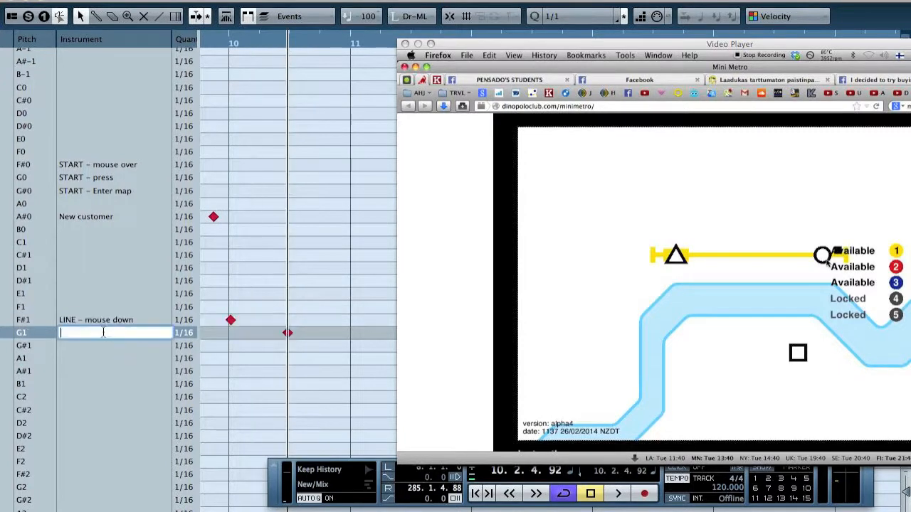
type("Line - m")
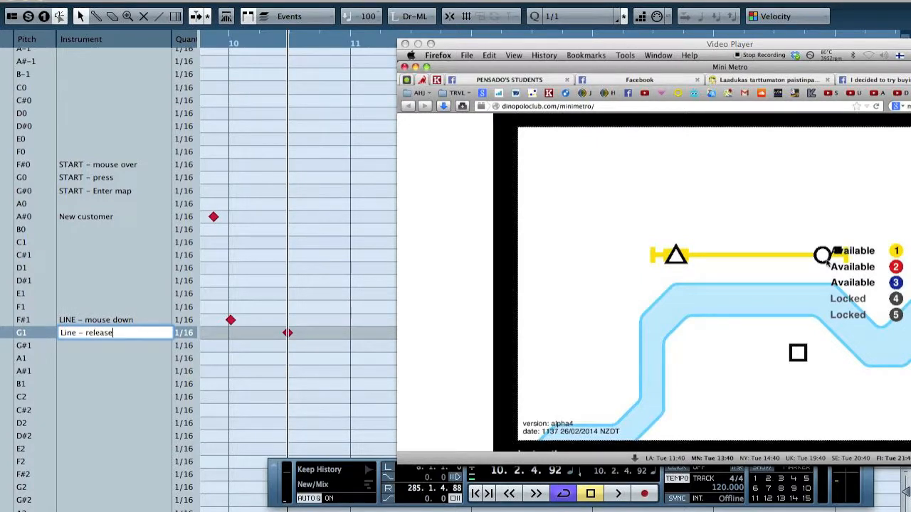
key("Return")
Mark the second line's start on the F#1 row at about 11.1.4 and its release on the G1 row at about 11.4.4
left_click_drag(288, 43, 378, 40)
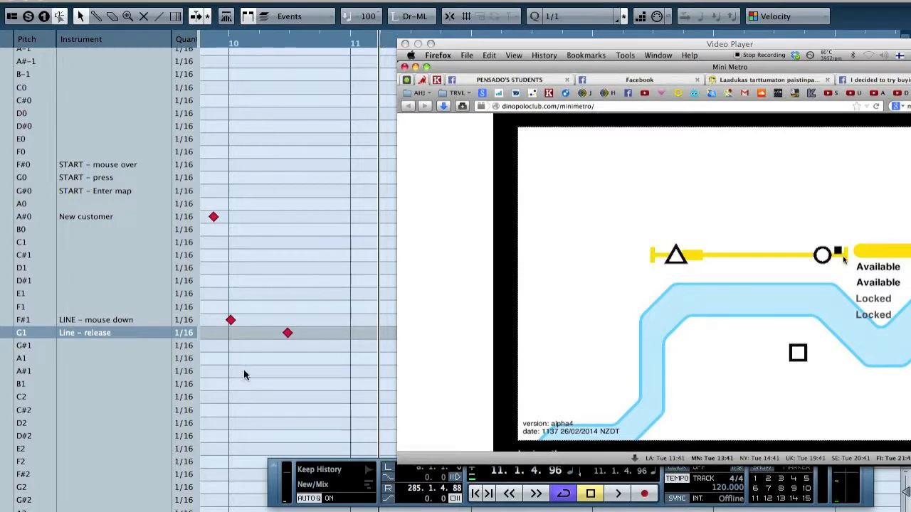
left_click(379, 320, "alt")
scroll(311, 366, "right", 5)
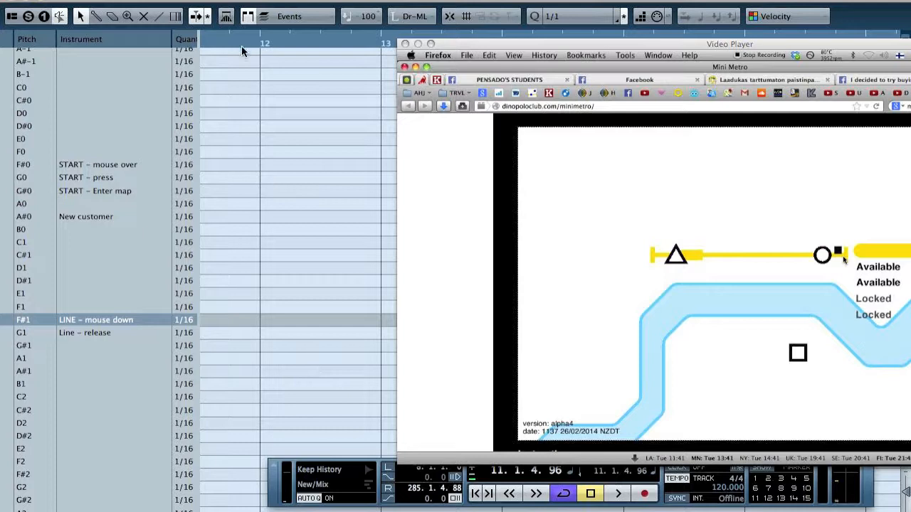
left_click_drag(247, 41, 242, 7)
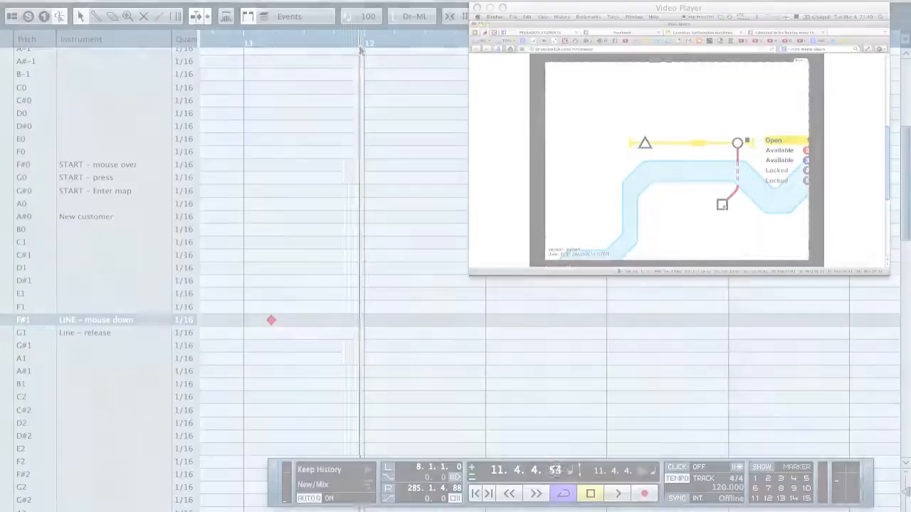
mouse_move(362, 44)
left_mouse_down()
mouse_move(373, 48)
mouse_move(360, 49)
mouse_move(363, 39)
left_mouse_up()
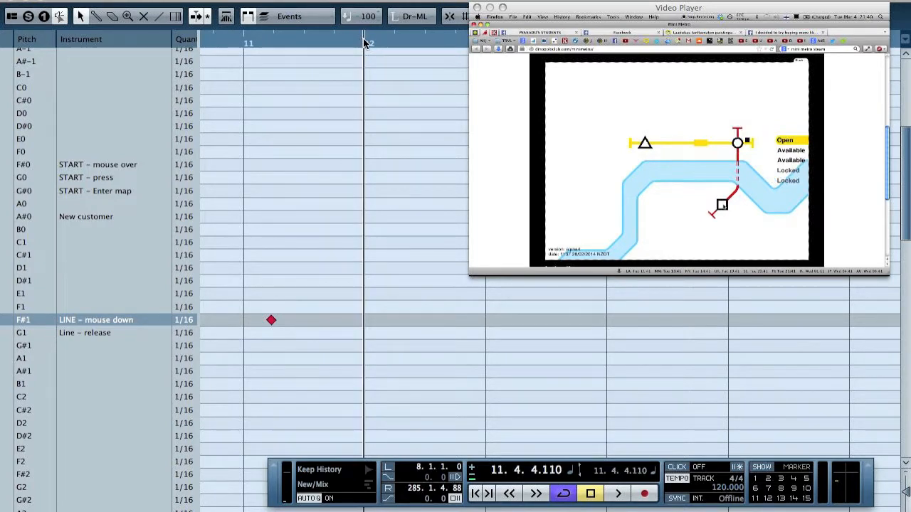
left_click(363, 333)
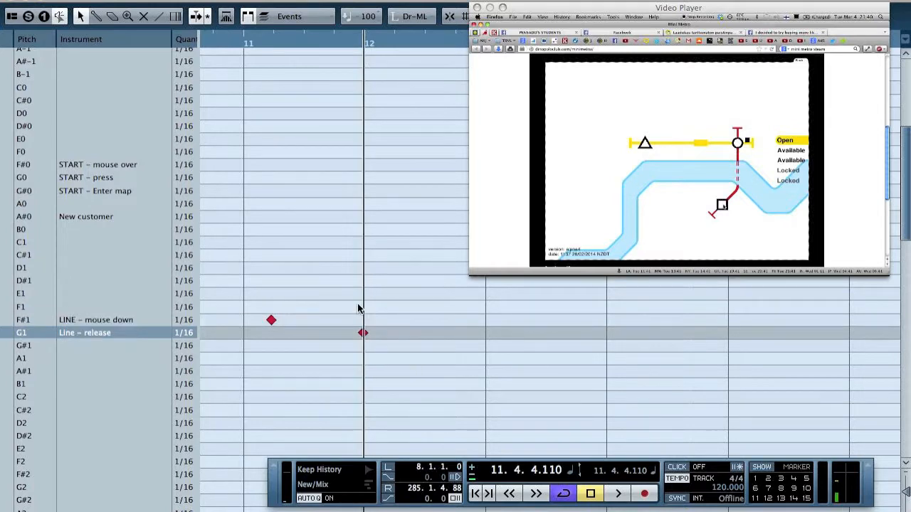
Cue the video to about 10.3.1 and name the C1 row "TRAIN – station" and the C#1 row "Train – depart"
scroll(358, 309, "left", 5)
scroll(358, 308, "right", 3)
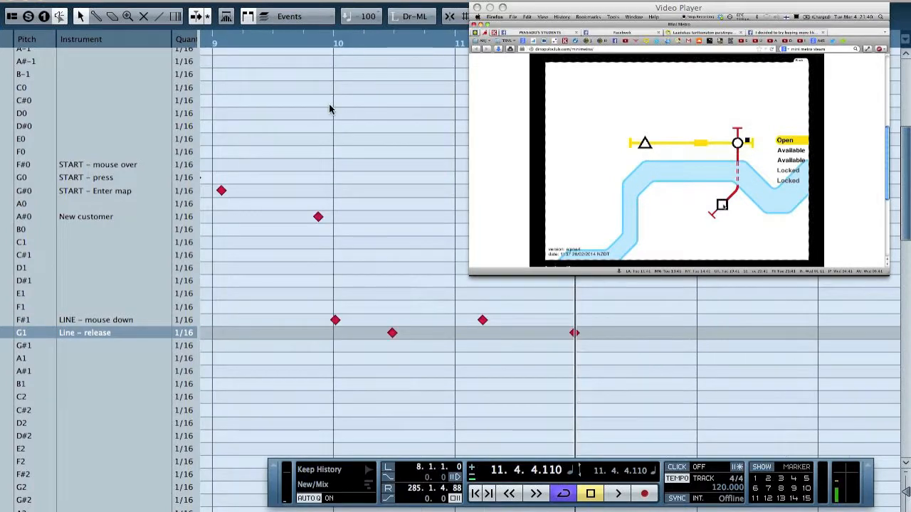
left_click_drag(363, 44, 397, 59)
double_click(99, 243)
type("TRAIN - statio")
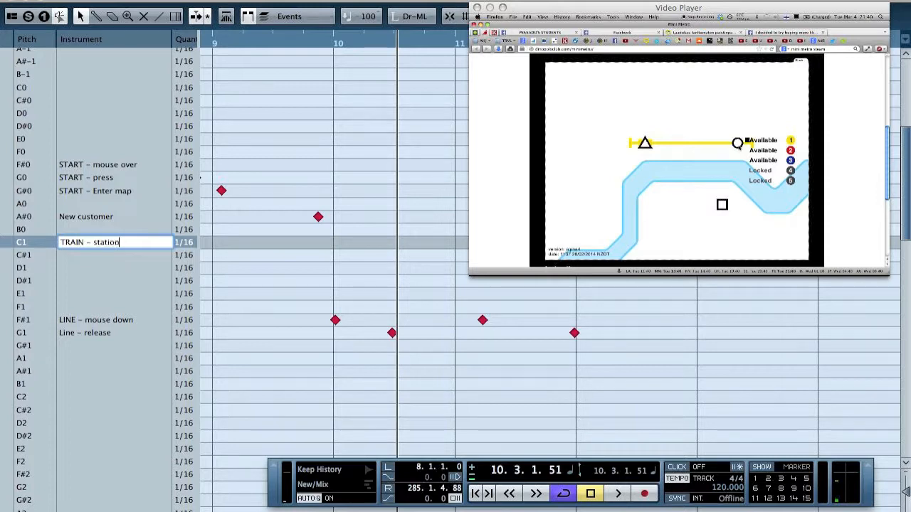
key("Return")
double_click(106, 255)
type("Tra")
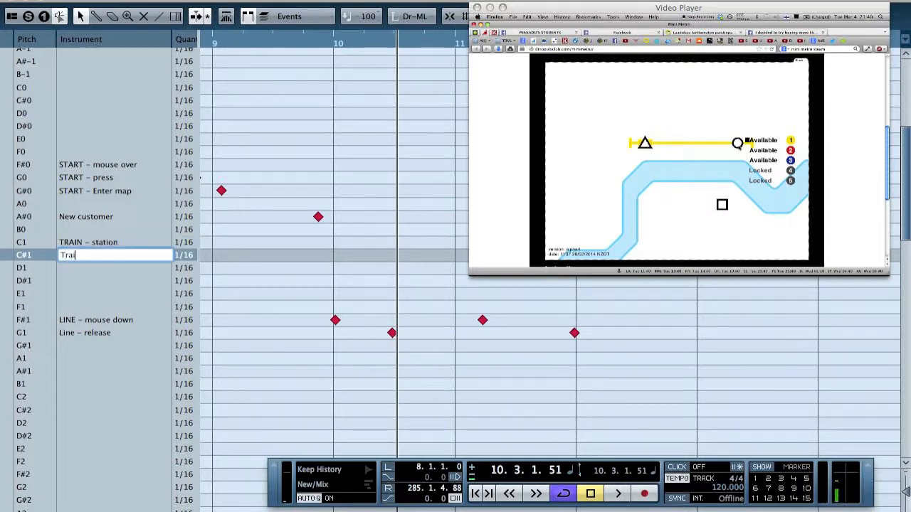
key("Return")
Name the D1 row "TRAIN – load" and capitalise the C#1 row's name as "TRAIN – depart"
double_click(96, 268)
type("TRAIN - loa")
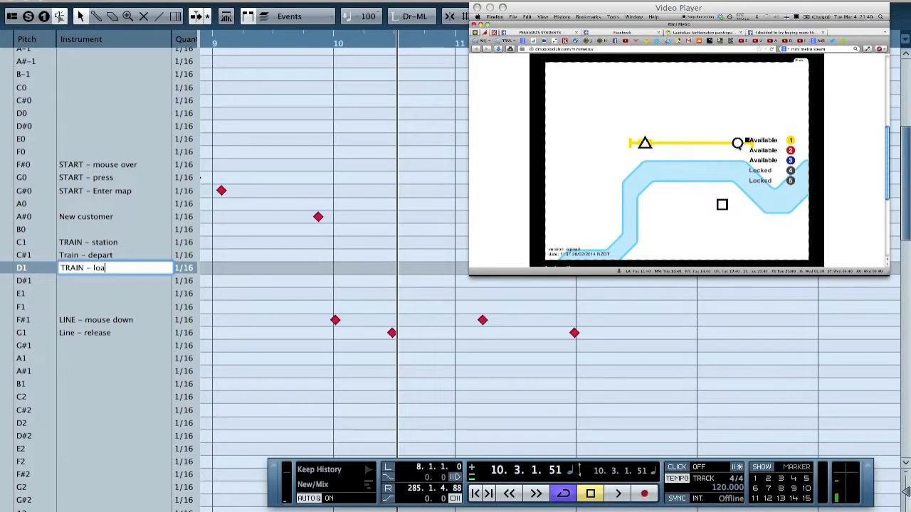
type("d")
key("Return")
key("Up")
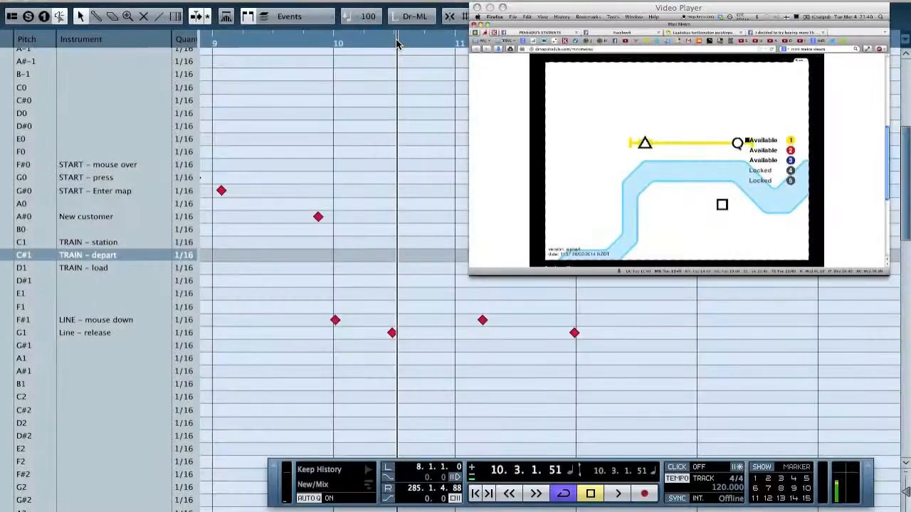
left_click(397, 40)
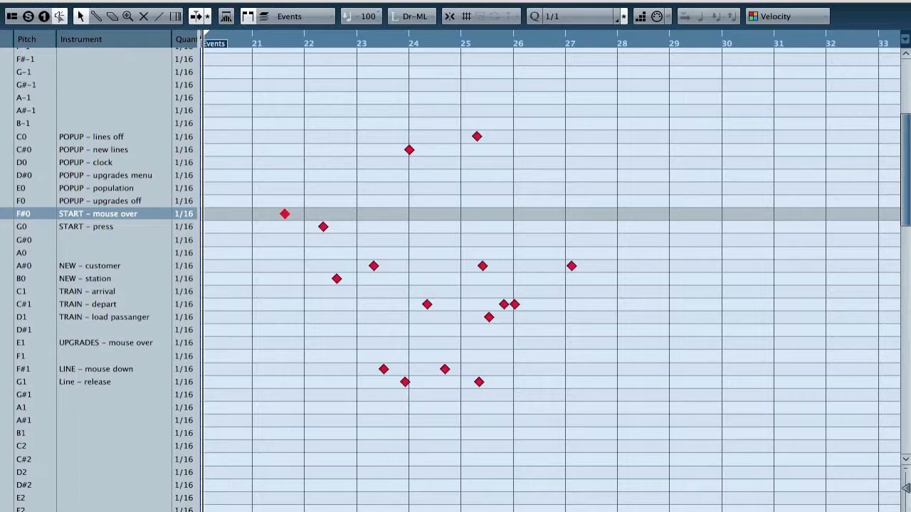
Show the VST Instruments rack, move it clear of the video, and open the Groove Agent ONE editor
left_click(542, 171)
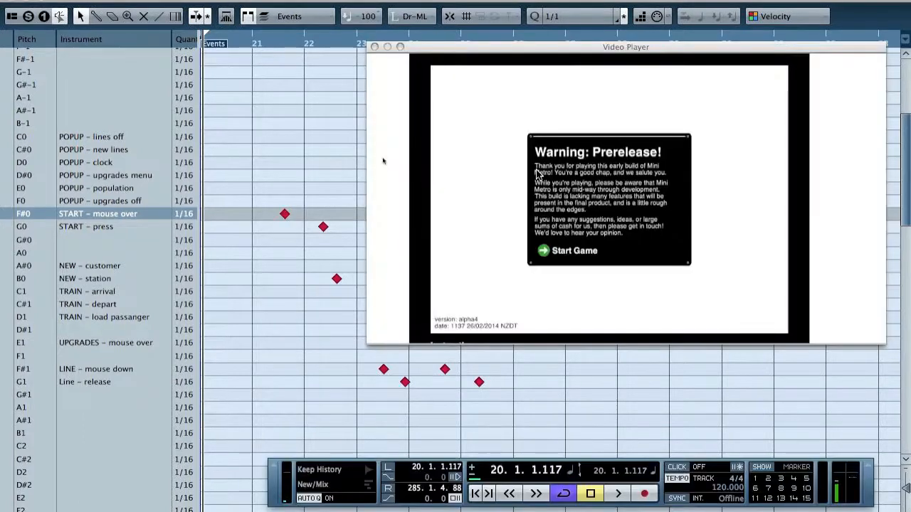
key("F11")
left_click_drag(661, 18, 215, 36)
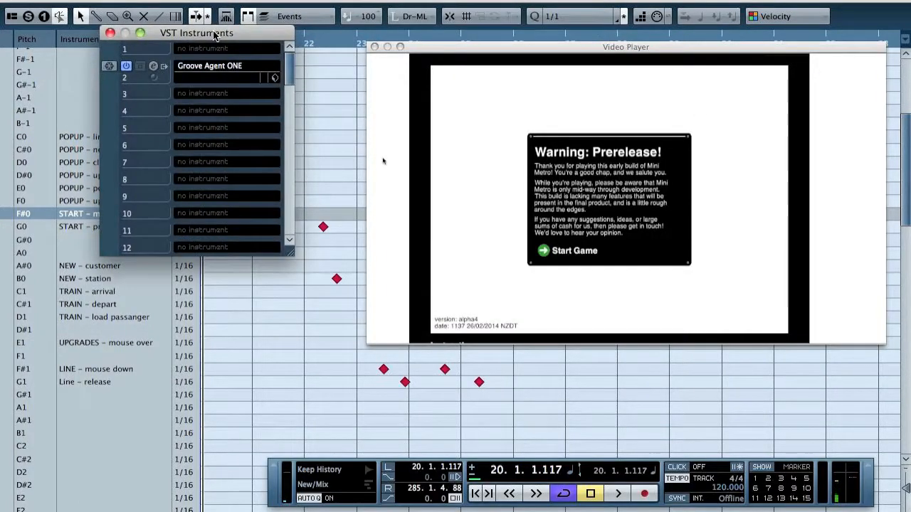
left_click(152, 66)
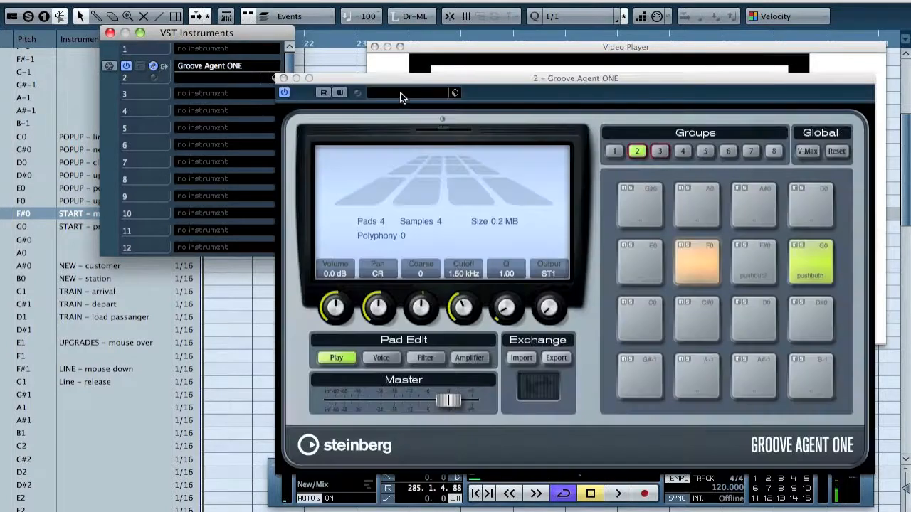
Audition the F#0 and G0 pads in group 2 and the F#1 and G1 pads in group 3
left_click(764, 255)
left_click(808, 252)
left_click(759, 250)
left_click(810, 251)
left_click(660, 151)
left_click(767, 314)
left_click(810, 312)
left_click(763, 313)
left_click(810, 314)
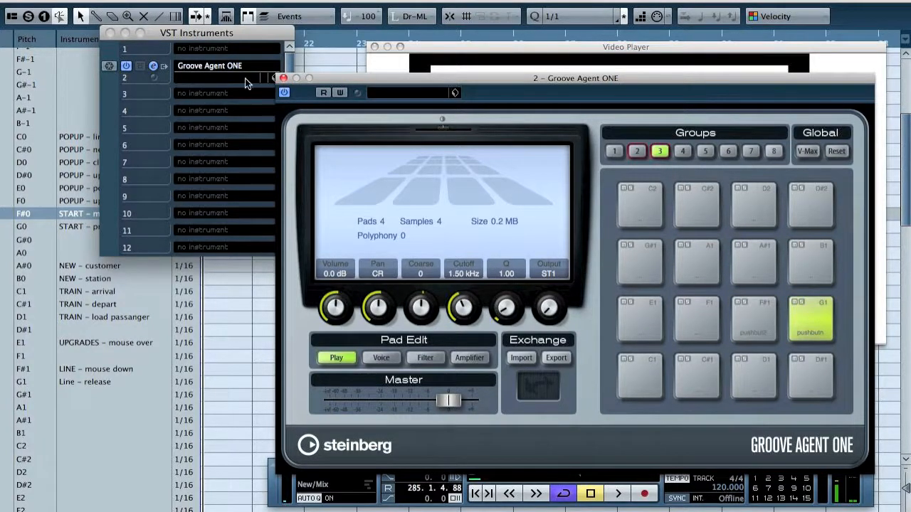
Close the Groove Agent ONE editor and play back the marked sound events together with the video
left_click(284, 78)
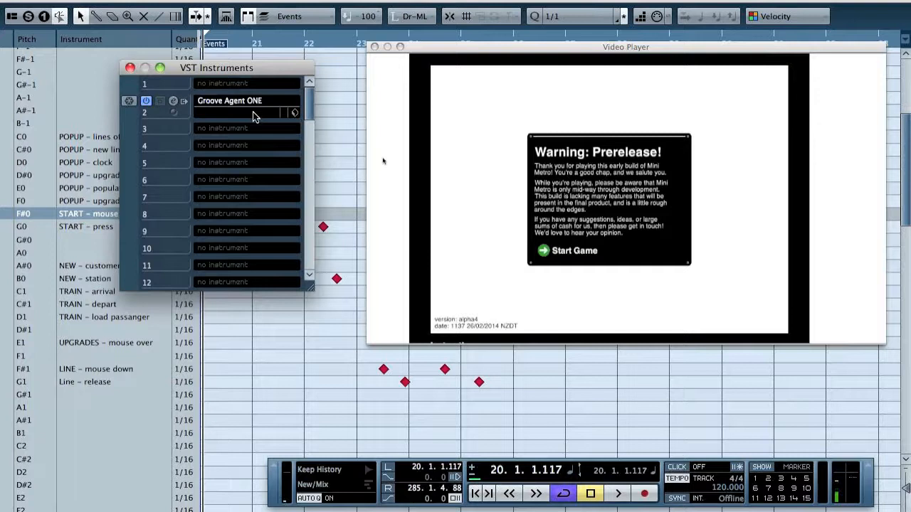
key("space")
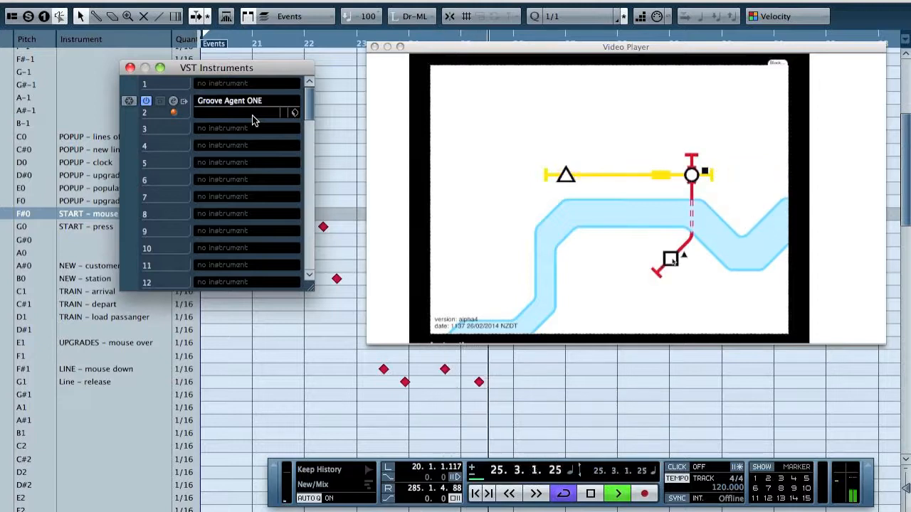
key("space")
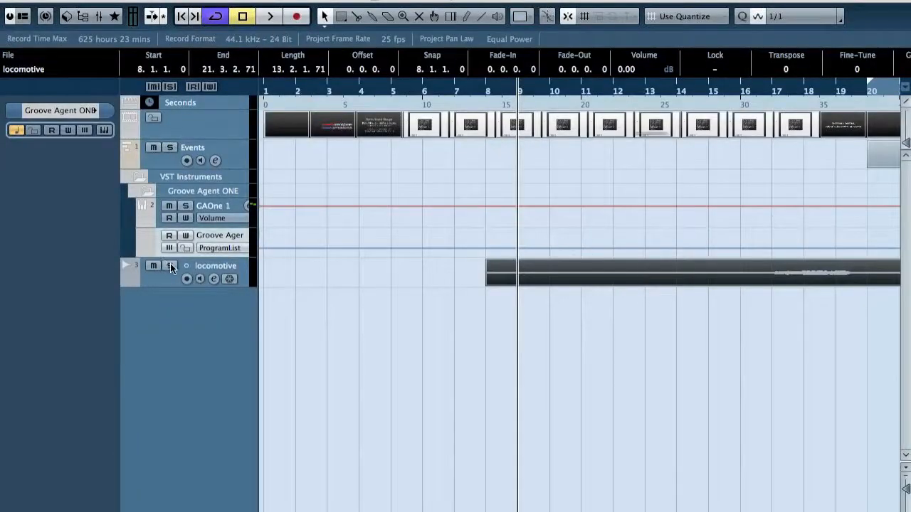
Solo the locomotive track and play its recording from about bar 17
left_click(170, 265)
left_click(772, 90)
key("space")
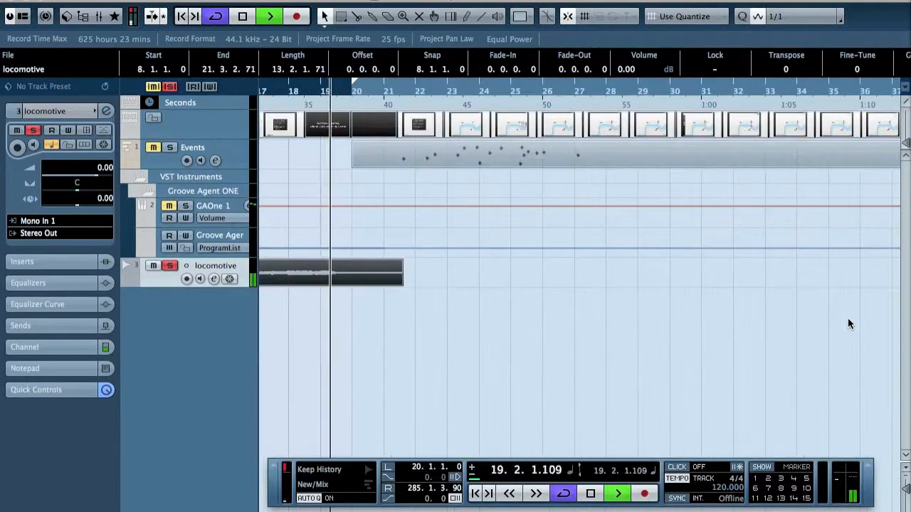
key("space")
Trim the locomotive clip to its audible three-bar section and place it so it starts at bar 6
scroll(571, 324, "left", 10)
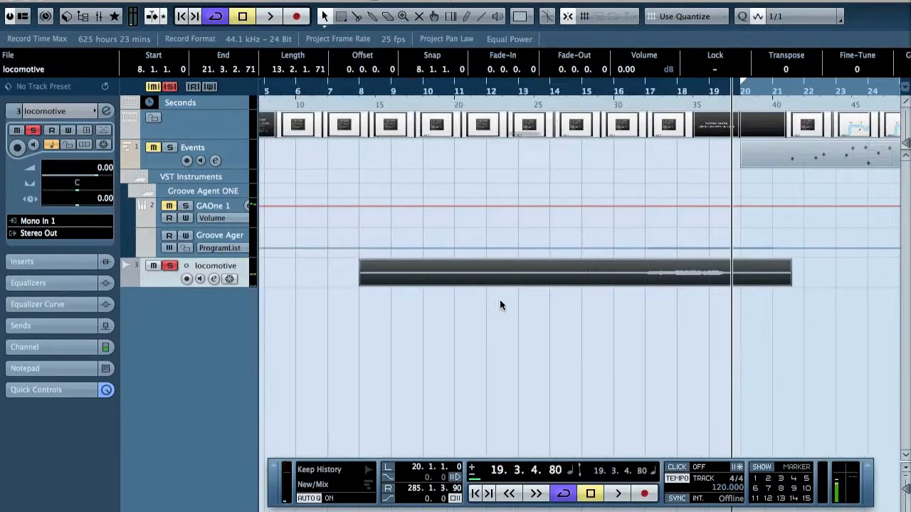
left_click_drag(366, 283, 459, 287)
left_click_drag(422, 90, 425, 102)
left_click_drag(645, 283, 556, 284)
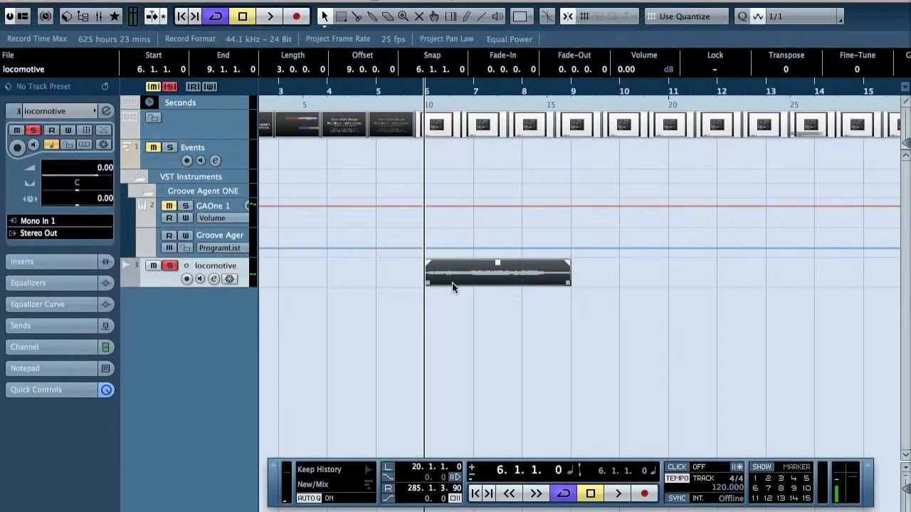
Split the locomotive clip at bar 7 and crossfade its second part over the first, starting at about 6.1.3
left_click(483, 277, "ctrl+alt")
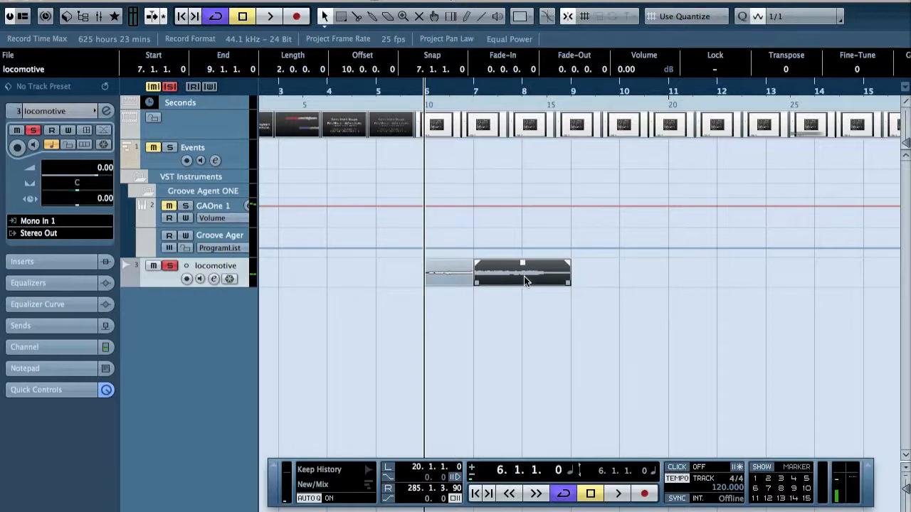
mouse_move(526, 276)
left_mouse_down()
mouse_move(437, 279)
mouse_move(481, 277)
left_mouse_up()
key("x")
left_click(431, 300)
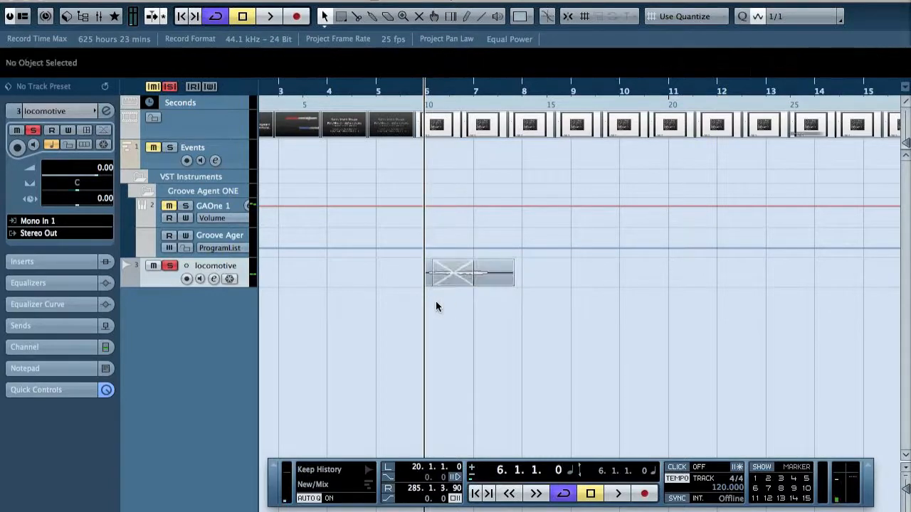
Audition the crossfade, shorten it by trimming the second part's start to about 6.3.2, and replay from bar 6
key("space")
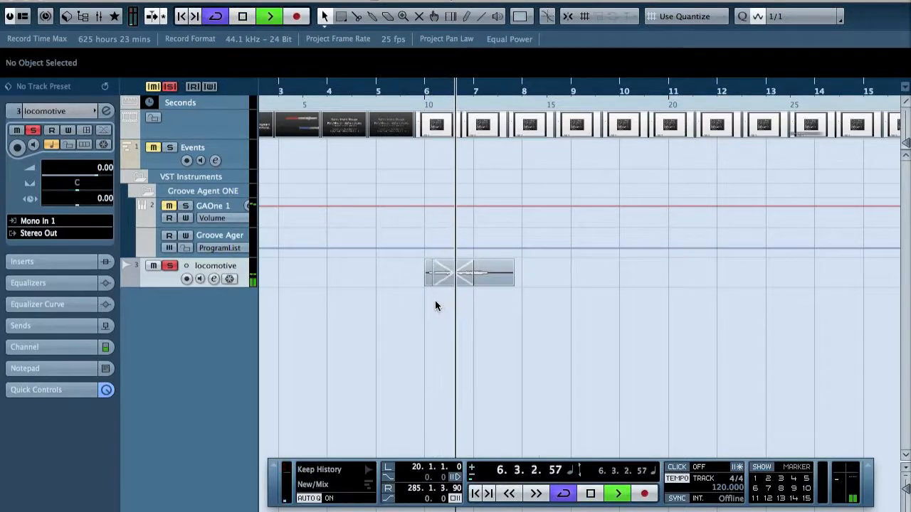
key("space")
left_click_drag(431, 274, 456, 274)
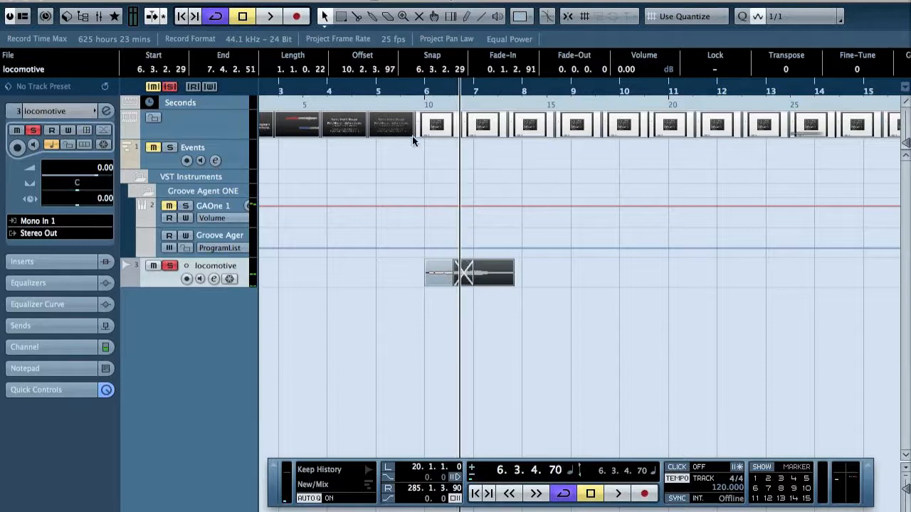
left_click(423, 89)
key("space")
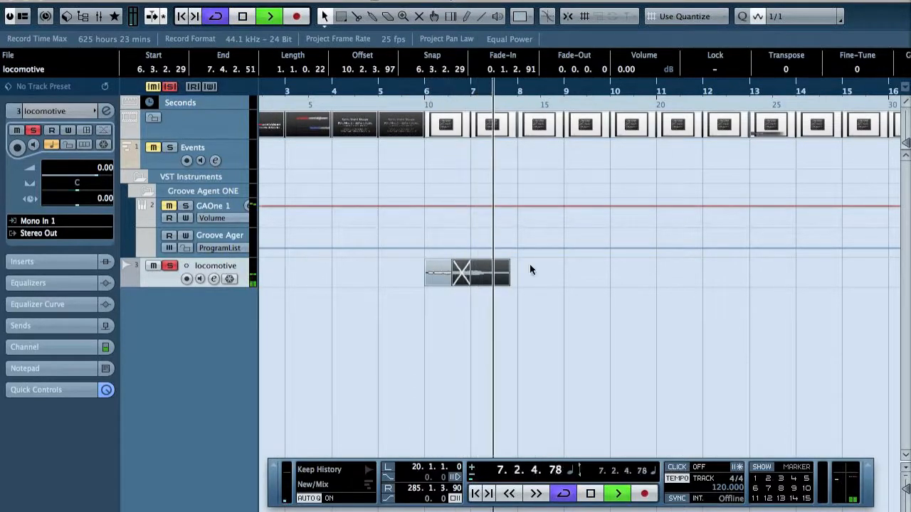
Shorten the second locomotive part to end at about 7.3.1, fade it out from about 7.2, and audition the result
key("space")
left_click_drag(509, 283, 473, 264)
left_click(428, 97)
key("space")
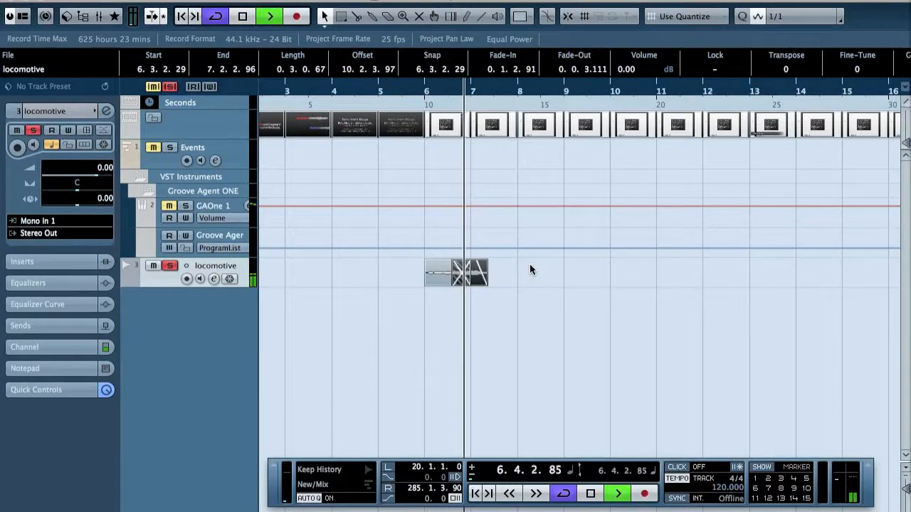
key("space")
left_click_drag(489, 285, 471, 263)
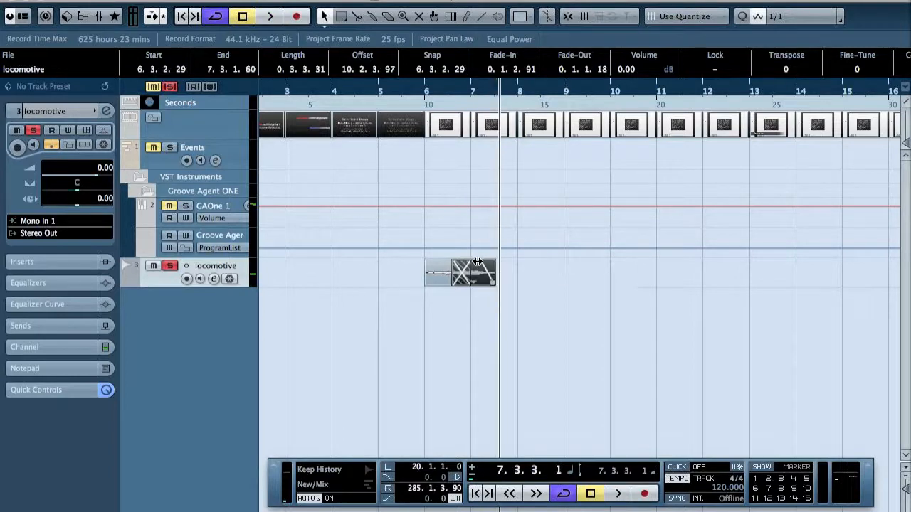
Move the second locomotive part earlier so it starts at about 6.2.1, and audition the tighter crossfade
left_click_drag(425, 91, 427, 105)
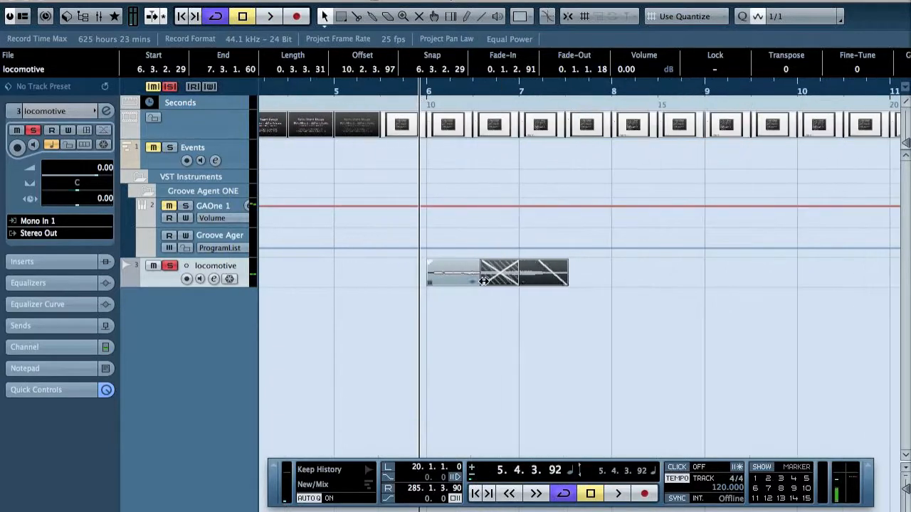
left_click_drag(521, 274, 481, 275)
key("space")
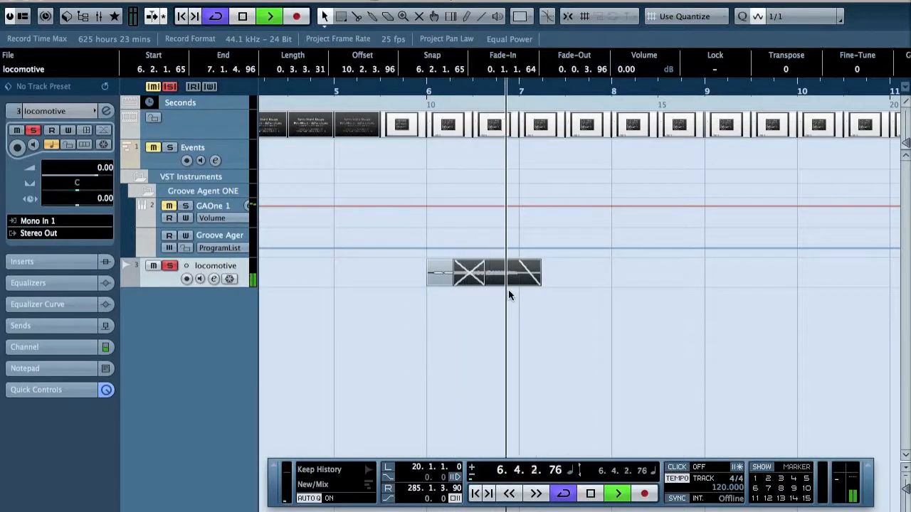
key("space")
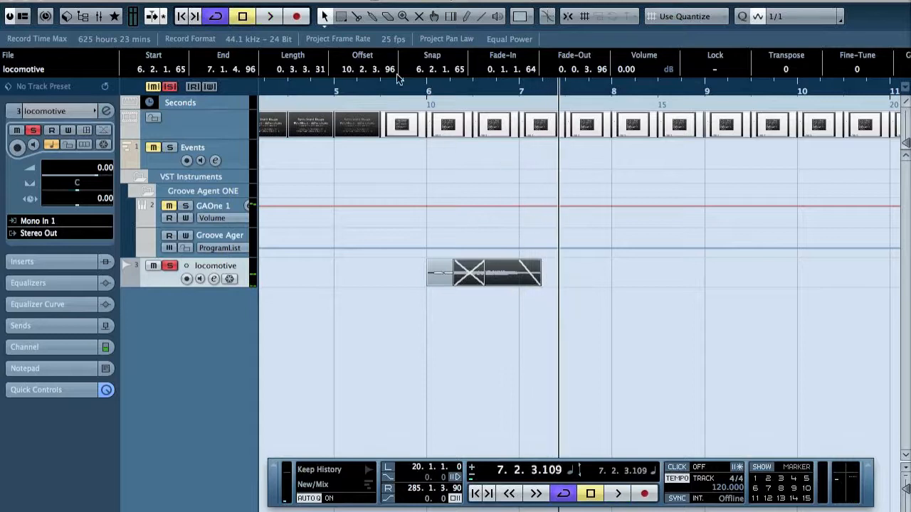
left_click_drag(421, 87, 417, 93)
Add the RVox Mono dynamics effect to the locomotive track's second insert slot
left_click(447, 283)
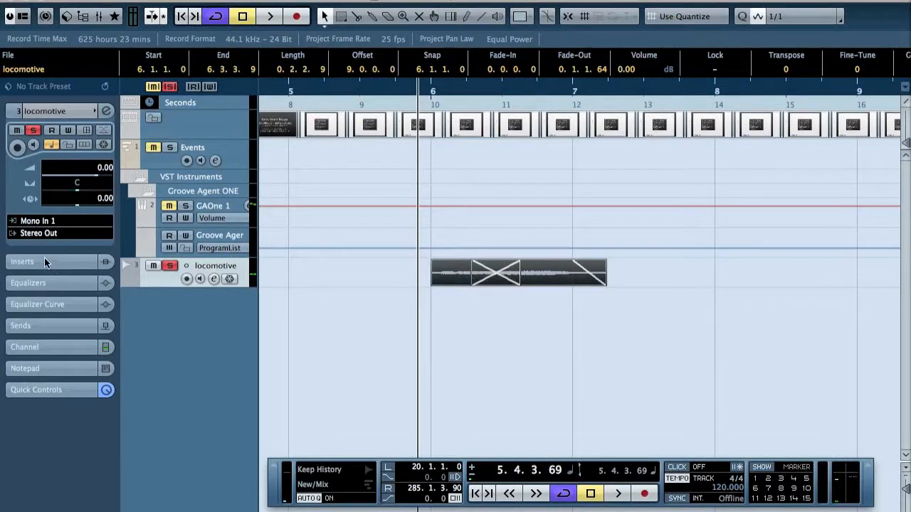
left_click(44, 263)
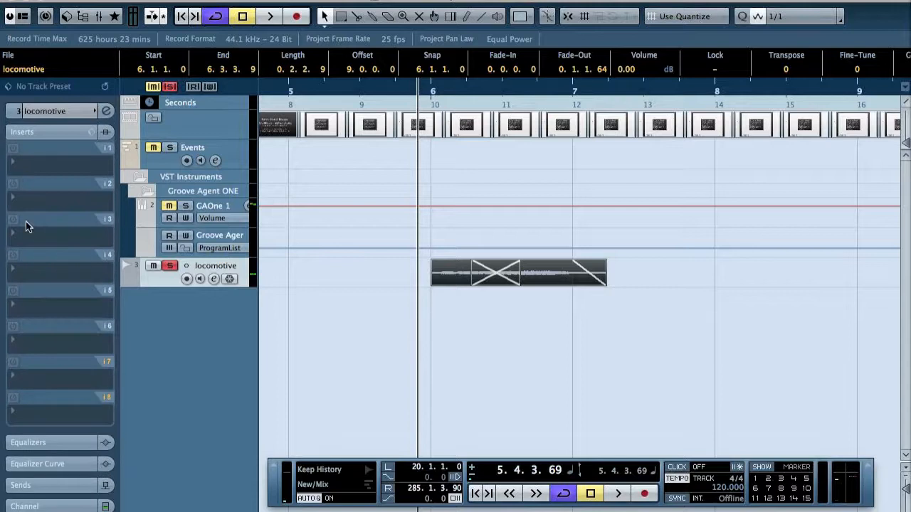
left_click(29, 196)
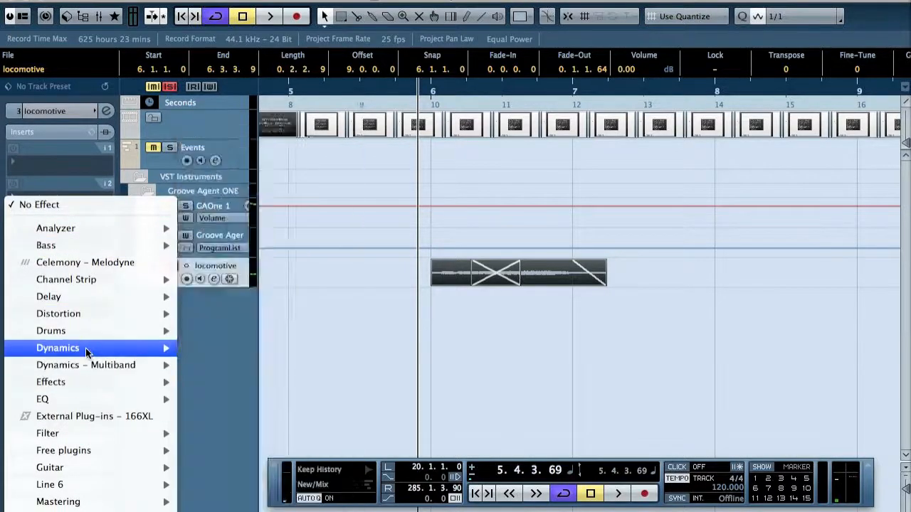
mouse_move(85, 348)
mouse_move(246, 510)
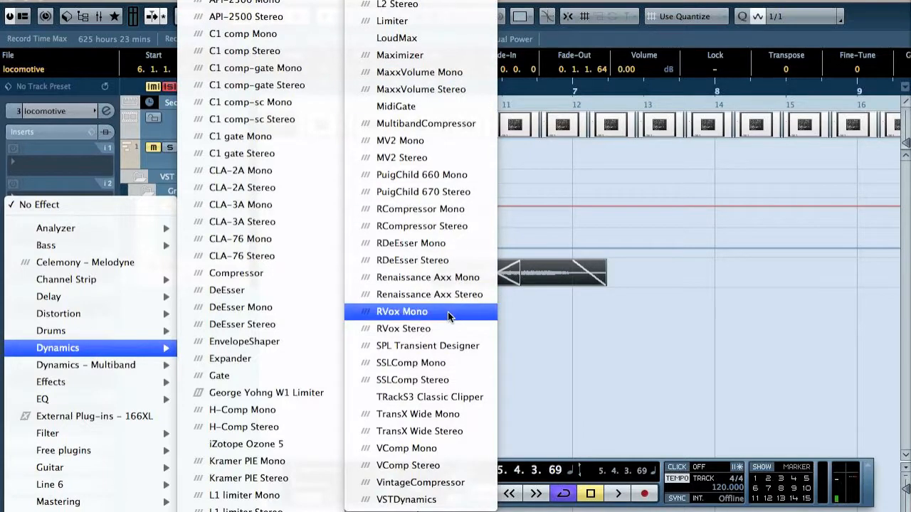
left_click(388, 350)
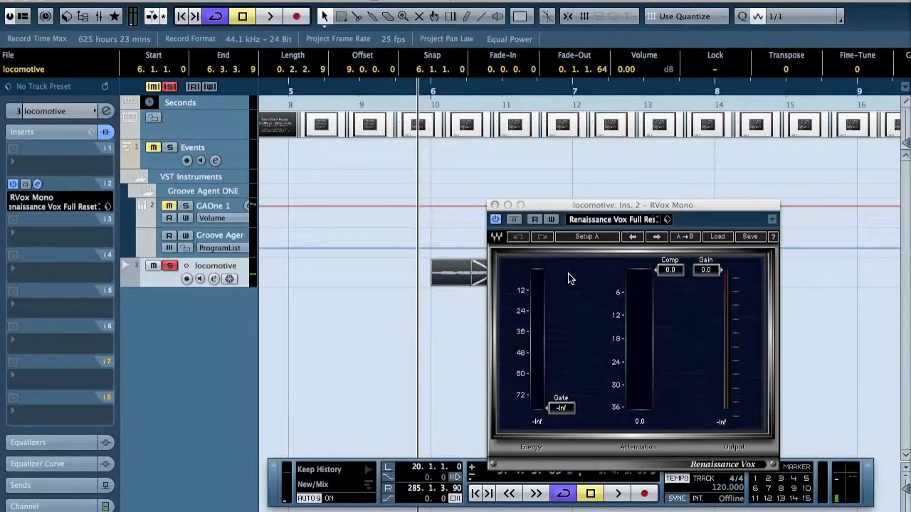
Set RVox compression to about -8.2 and its gate to about -32.6 during playback, and close the plug-in window
key("space")
left_click_drag(661, 272, 679, 304)
key("space")
left_click_drag(561, 408, 567, 325)
left_click(495, 205)
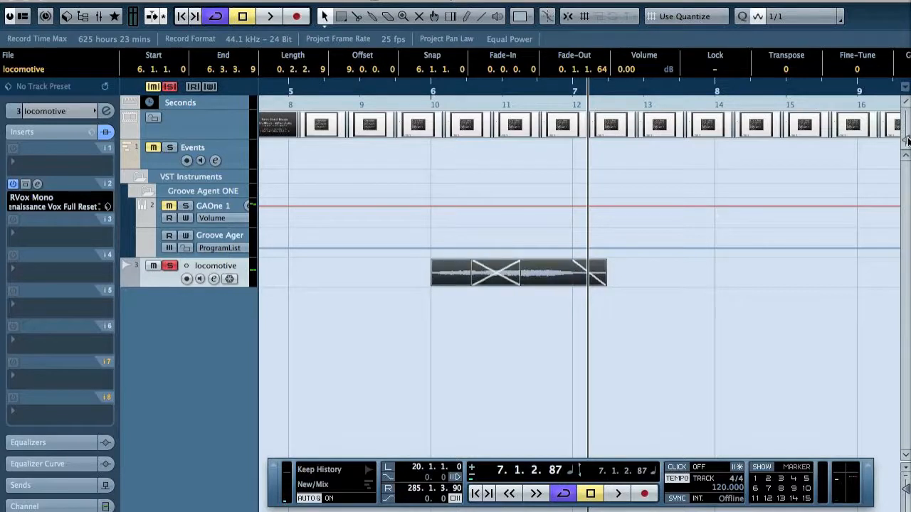
Split the second locomotive part and overlap its tail as a crossfade starting at about 6.4.1, replaying from around bar 6
left_click(443, 90)
key("space")
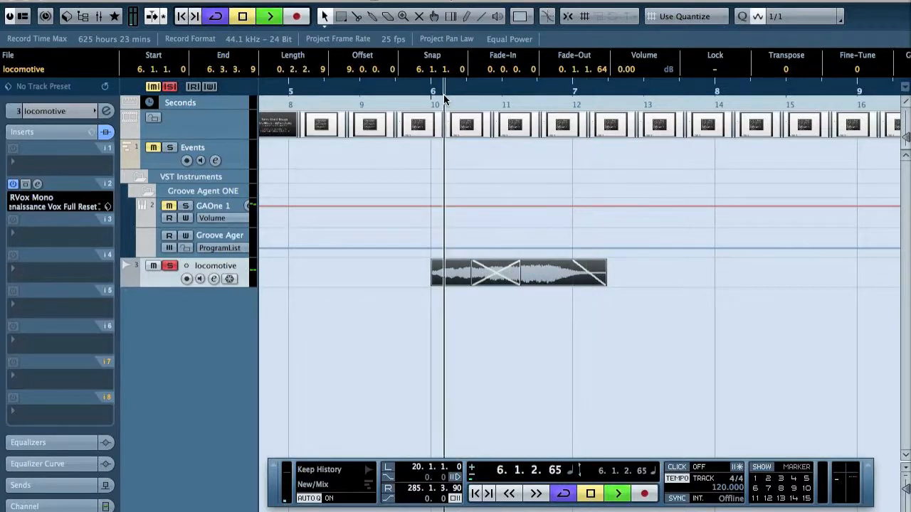
key("space")
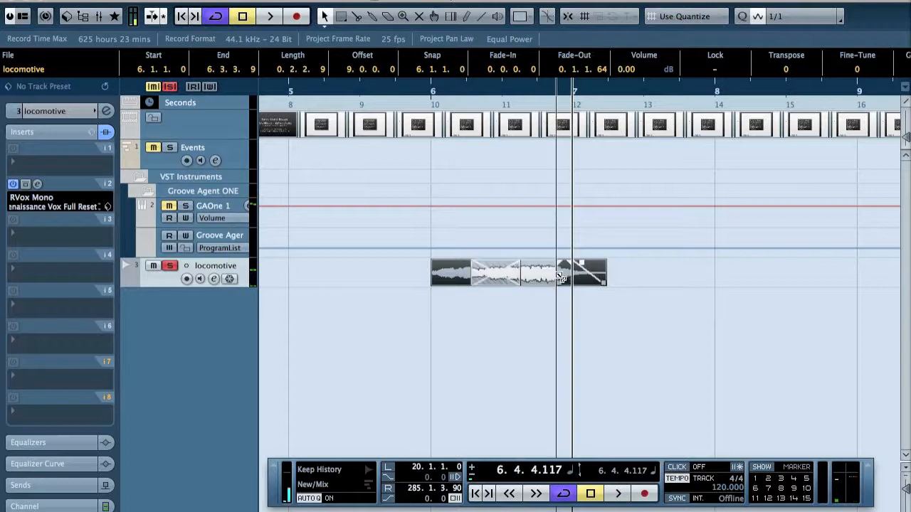
mouse_move(548, 280)
left_mouse_down()
mouse_move(541, 283)
mouse_move(562, 281)
left_mouse_up()
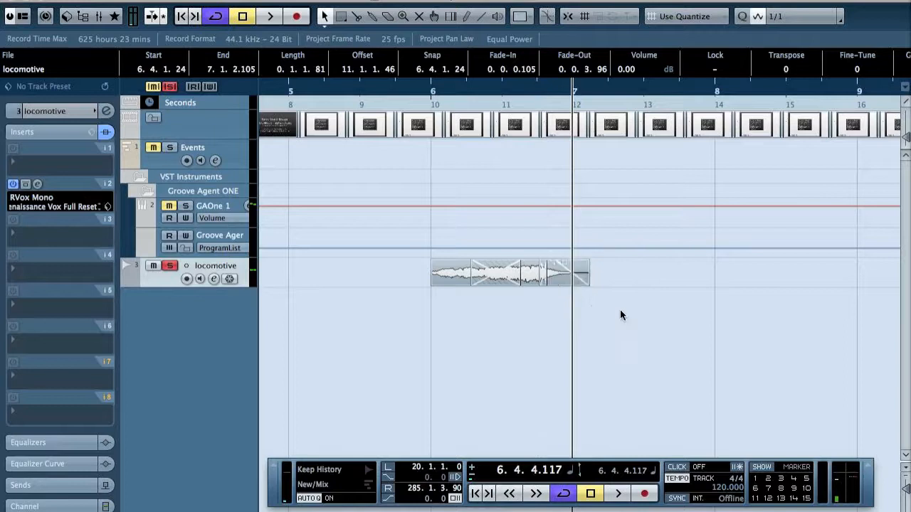
left_click(620, 311)
left_click(425, 89)
key("space")
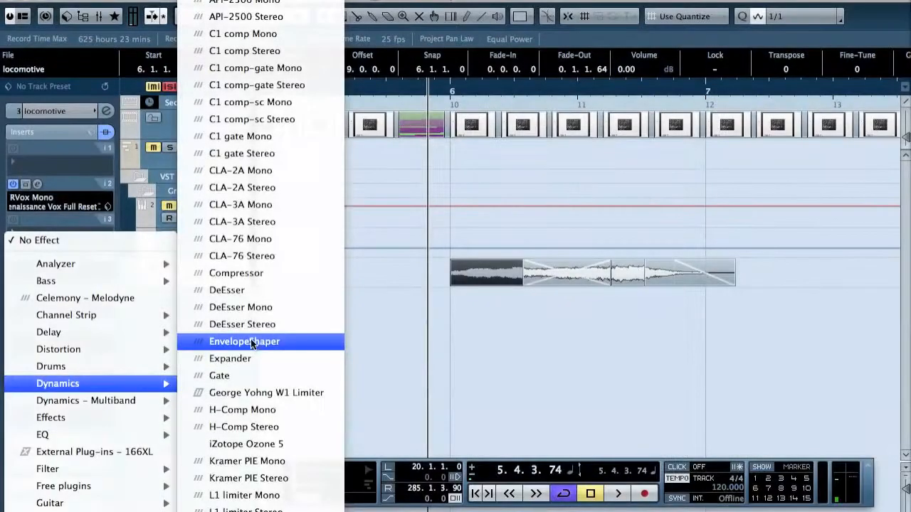
Add EnvelopeShaper to the locomotive track's third insert slot and audition the sound with it
left_click(376, 281)
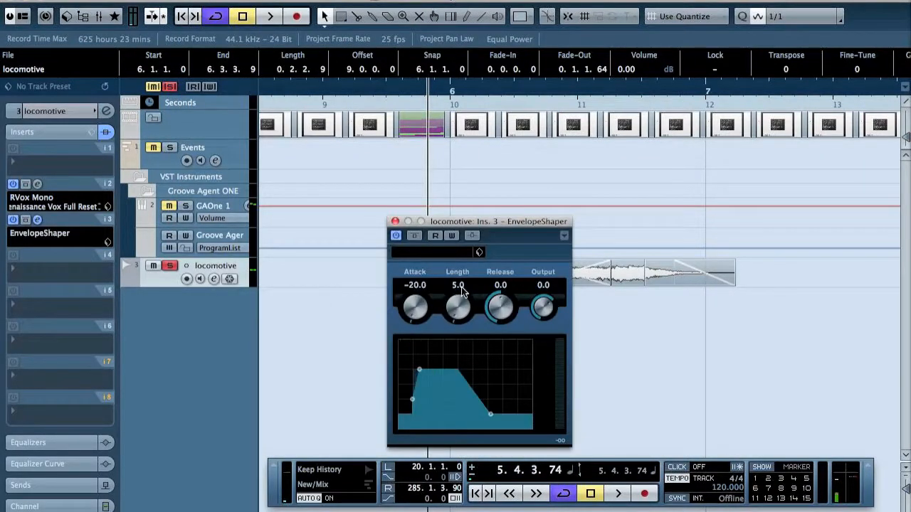
key("space")
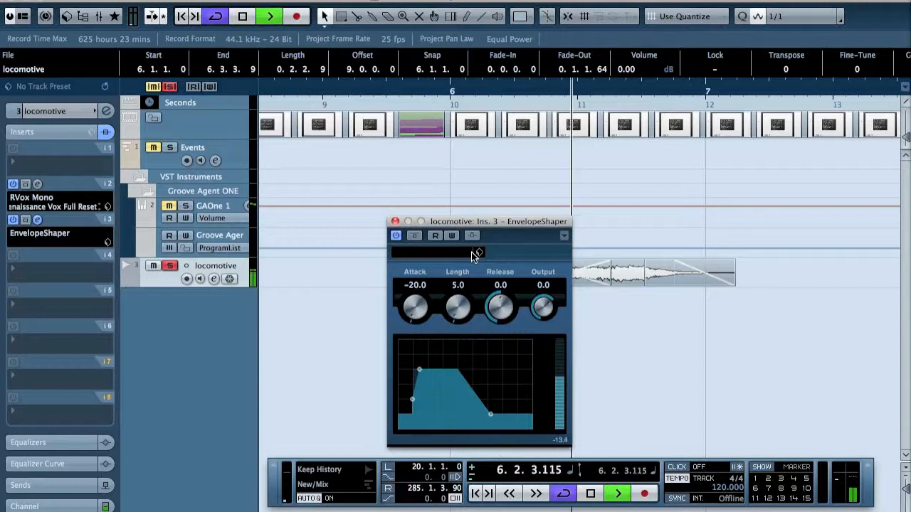
key("space")
Crossfade the joint between the last two locomotive parts near 6.4 and return the playhead to bar 6
left_click_drag(692, 319, 632, 274)
left_click(669, 319)
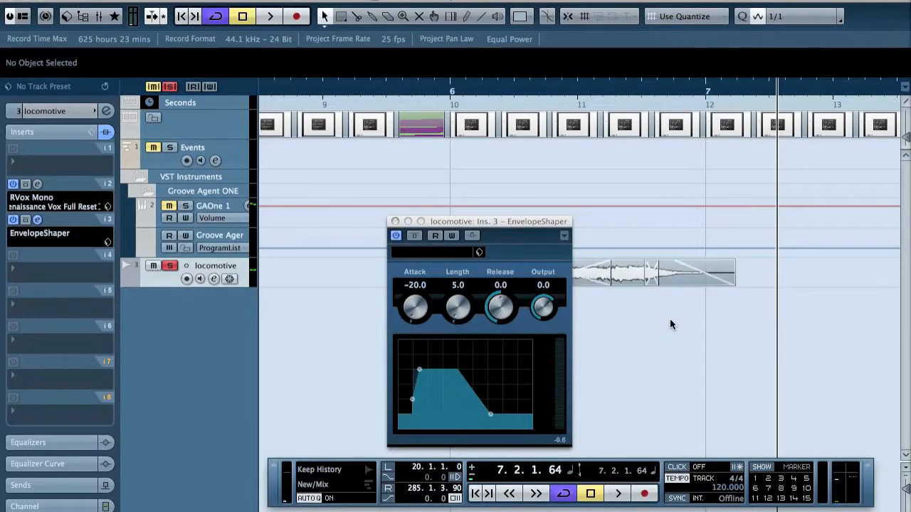
left_click(448, 91)
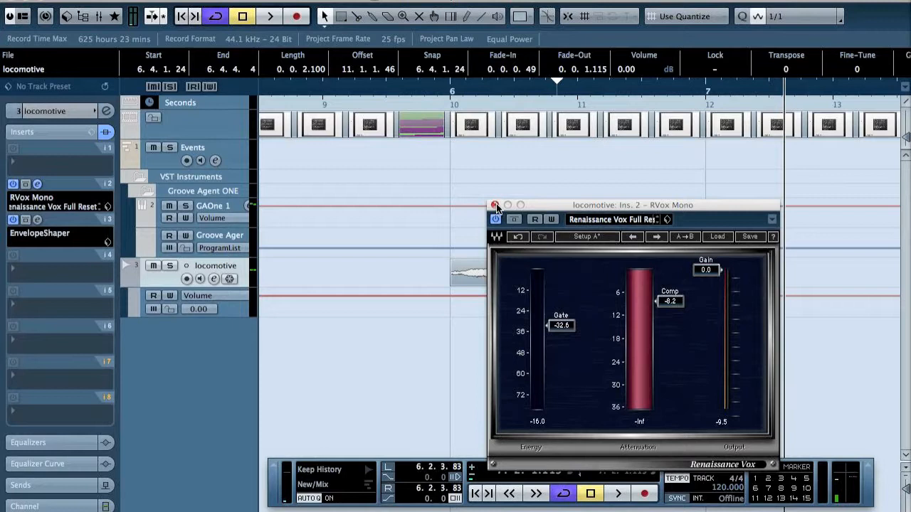
Close the RVox window and give the first locomotive part a short fade-in of about 0.0.0.58
left_click(495, 206)
left_click_drag(455, 264, 433, 262)
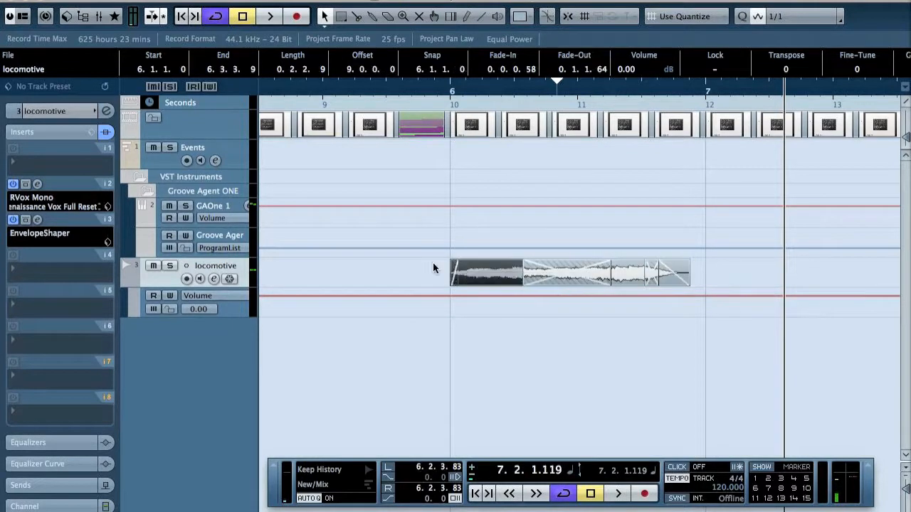
left_click(433, 263)
Set the locators around all locomotive parts, from 6.1.1.0 to 6.4.4.4, and place the playhead at the start
left_click(481, 275)
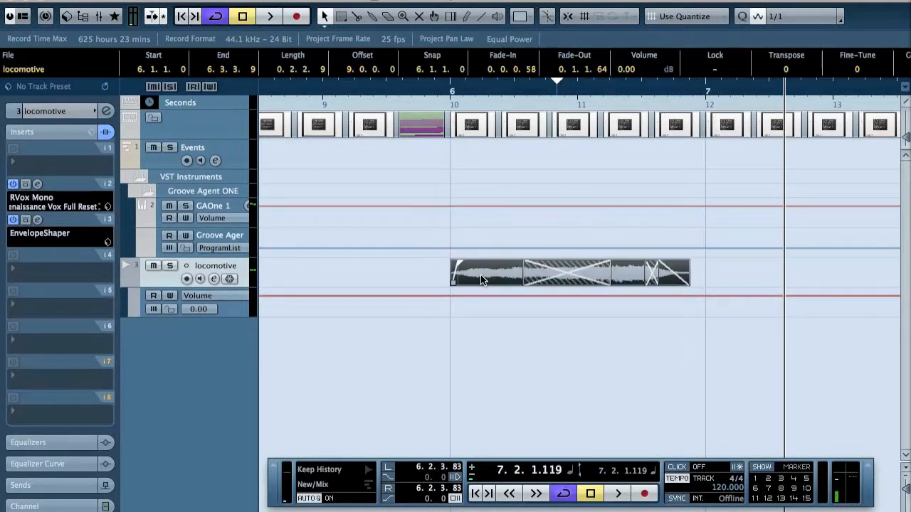
key("p")
key("l")
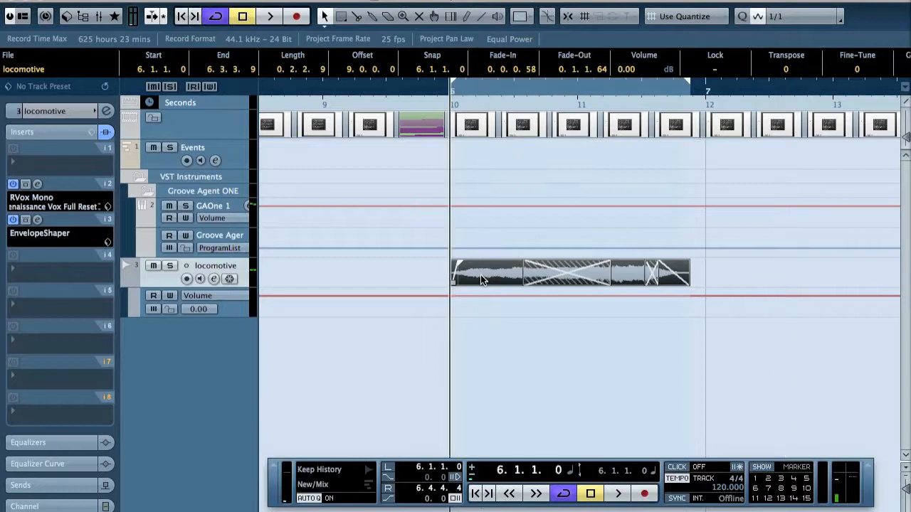
Set up an audio mixdown of only the locomotive channel, without batch export, named locomotive_short
key("super+shift+e")
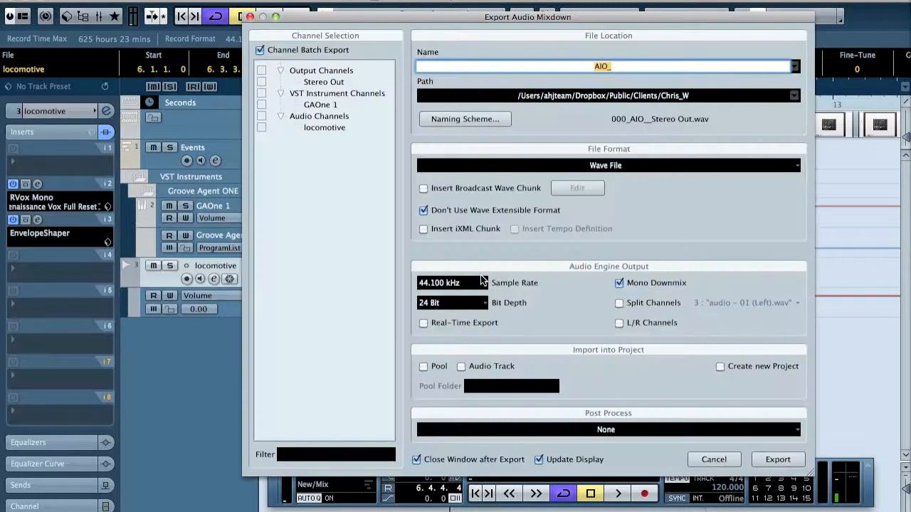
left_click(260, 50)
left_click(262, 128)
left_click(610, 67)
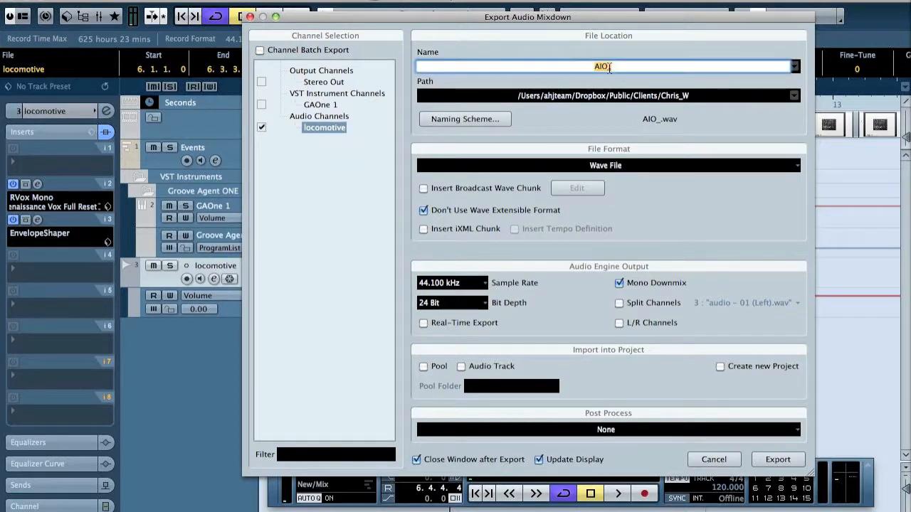
type("locomotive_short")
key("Return")
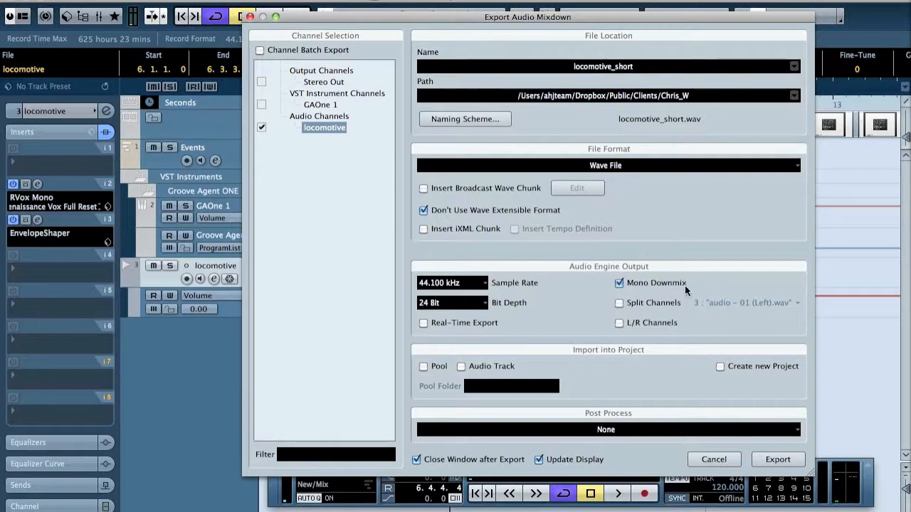
Export the mixdown to the project audio folder, importing it into the Pool and onto an audio track
left_click(513, 364)
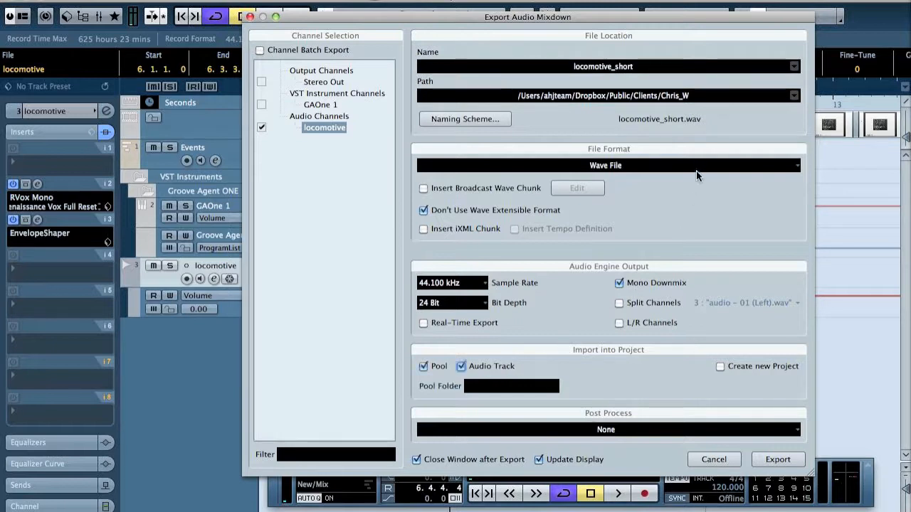
left_click(796, 95)
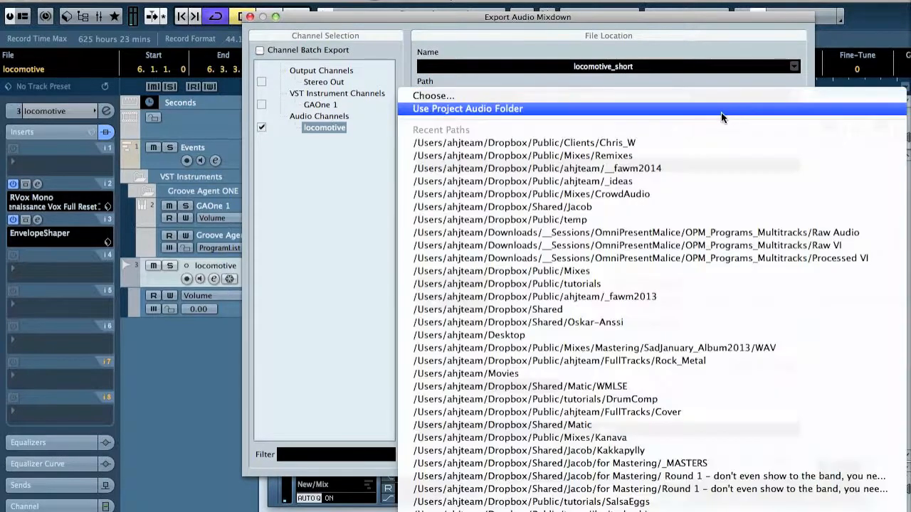
left_click(721, 109)
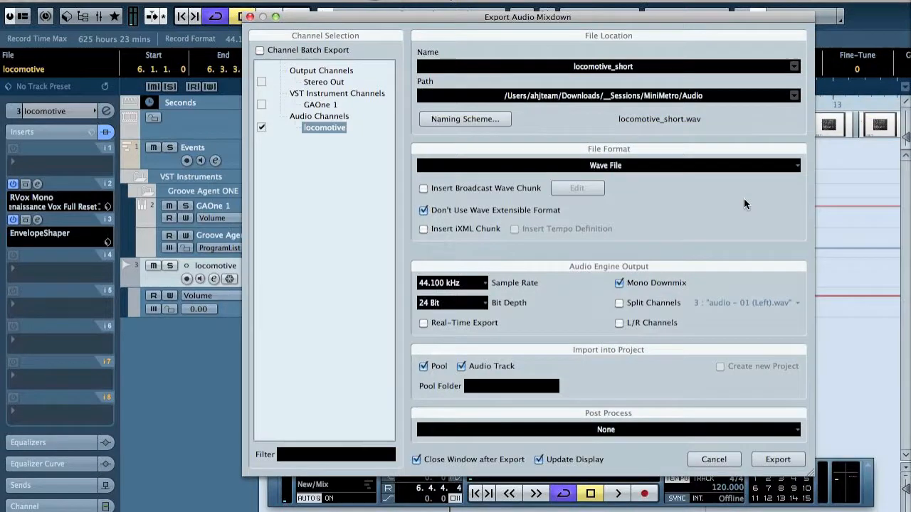
left_click(787, 464)
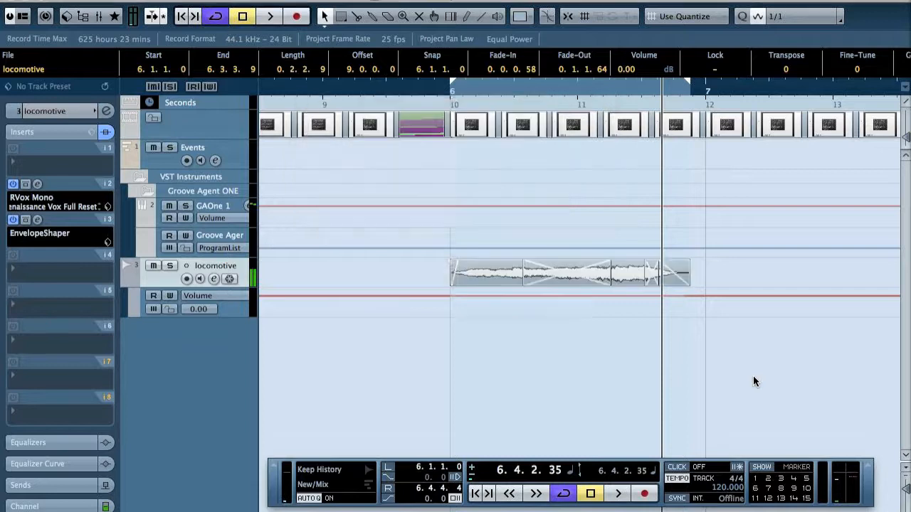
Remove the locomotive audio tracks from the project
left_click(204, 325, "shift")
right_click(208, 324)
left_click(295, 375)
Replace the sample on Groove Agent ONE's C#1 pad with locomotive_short from the Pool, and close the Pool
key("super+p")
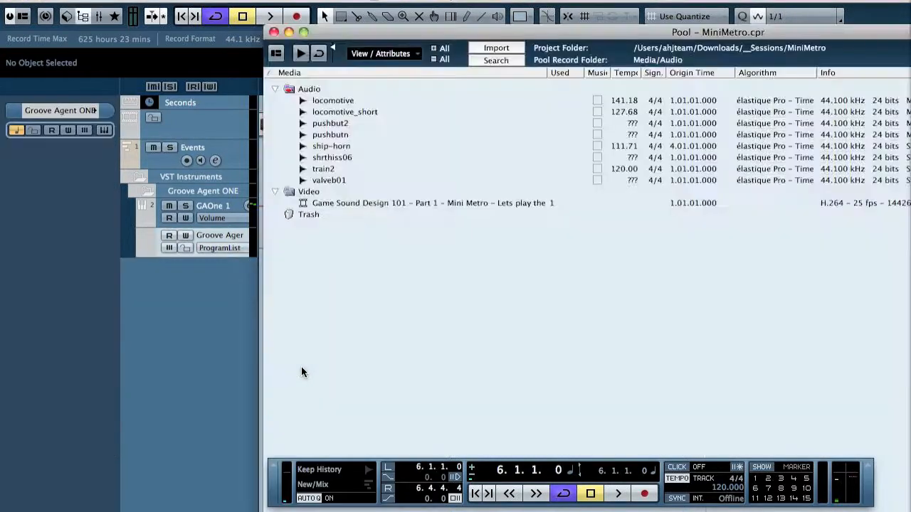
key("F11")
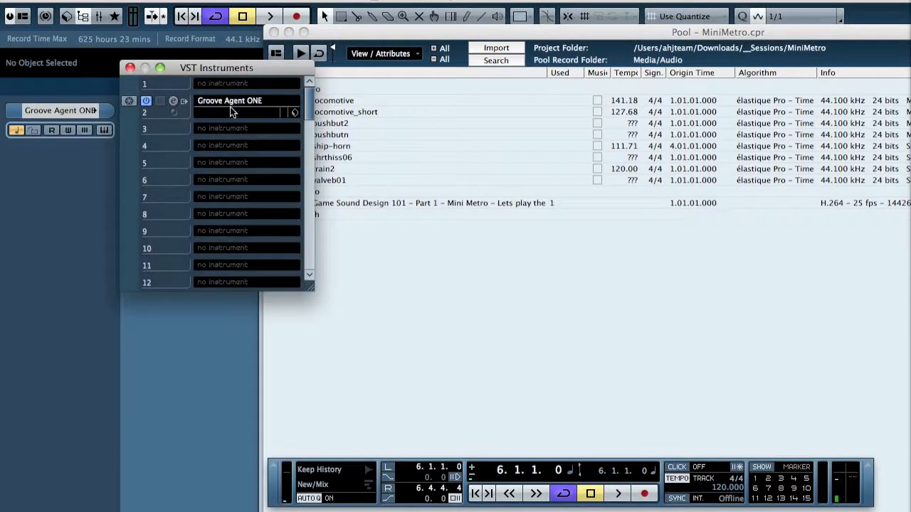
left_click(172, 104)
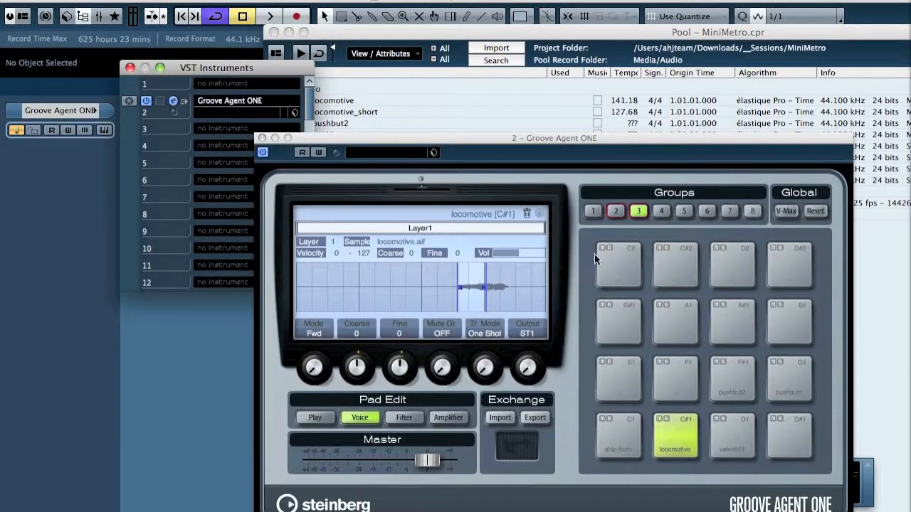
left_click(542, 219)
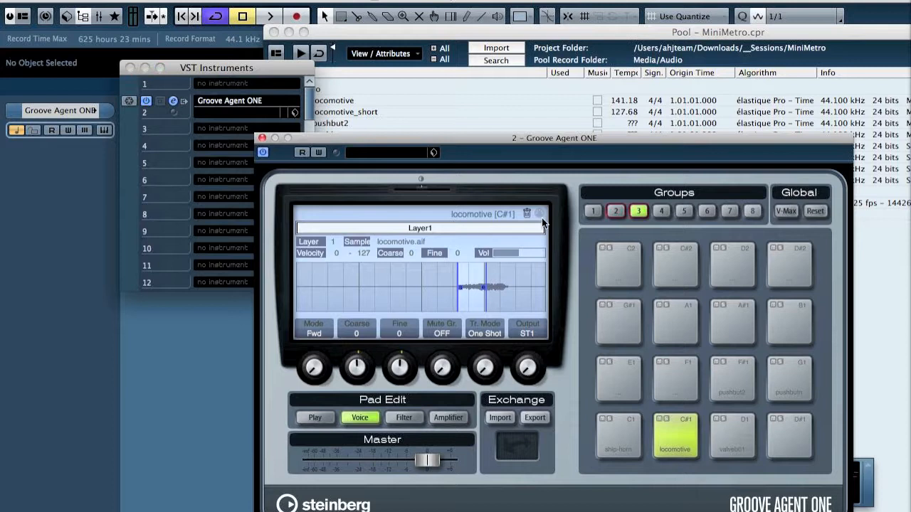
left_click_drag(511, 217, 526, 212)
left_click_drag(366, 112, 681, 432)
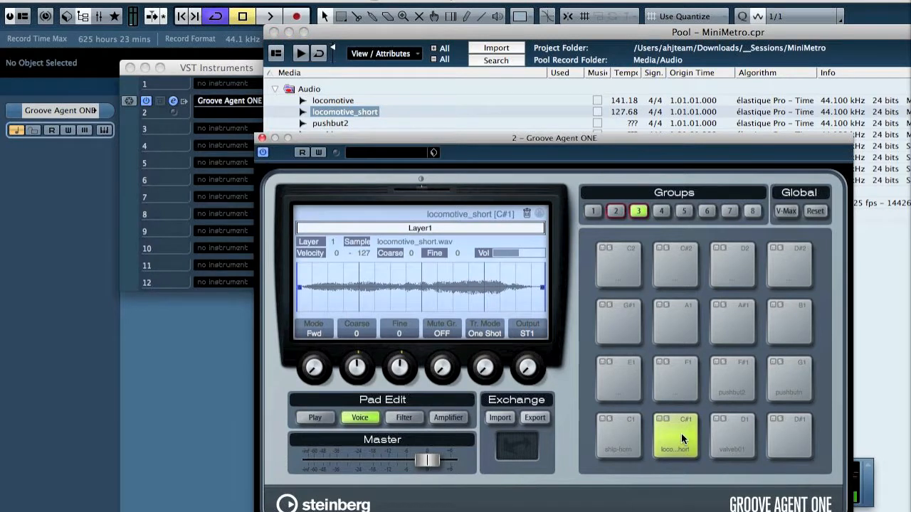
left_click(274, 32)
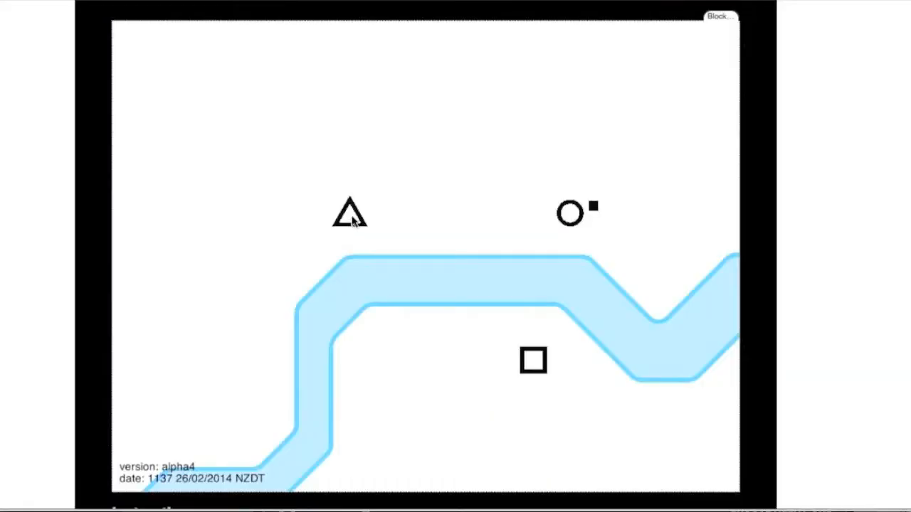
Play back the gameplay video, then stop and audition the C#1 locomotive_short pad against the C1 ship-horn pad
left_click_drag(350, 213, 535, 361)
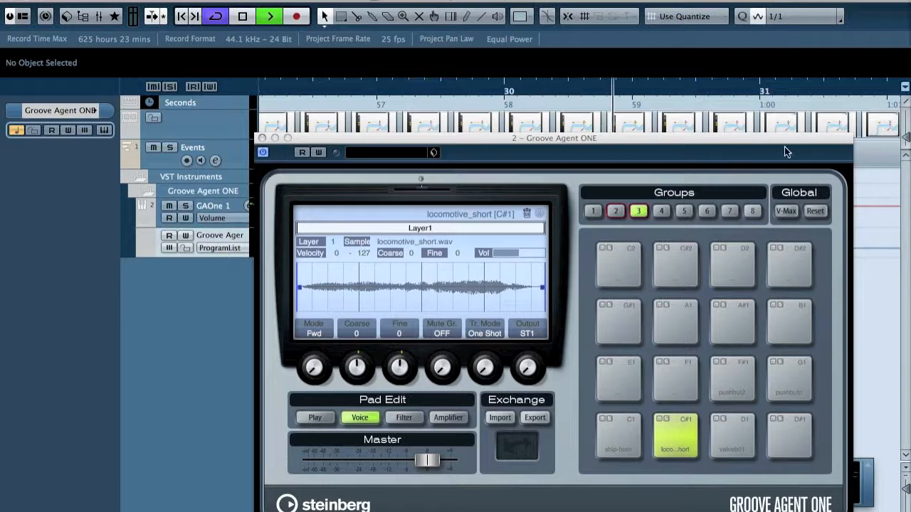
key("space")
left_click(680, 427)
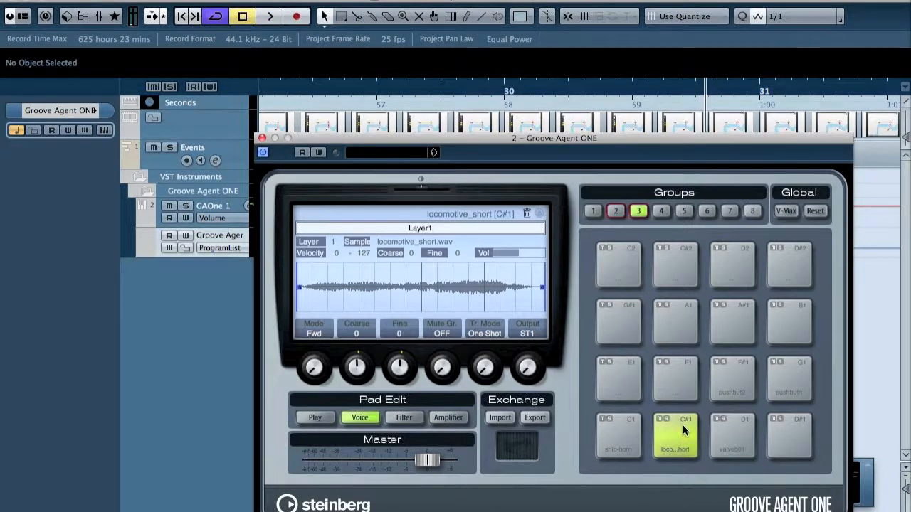
left_click(614, 433)
left_click(680, 433)
Adjust the volume of the C#1 locomotive_short pad in the Play settings and compare it with the C1 ship-horn pad
left_click(313, 419)
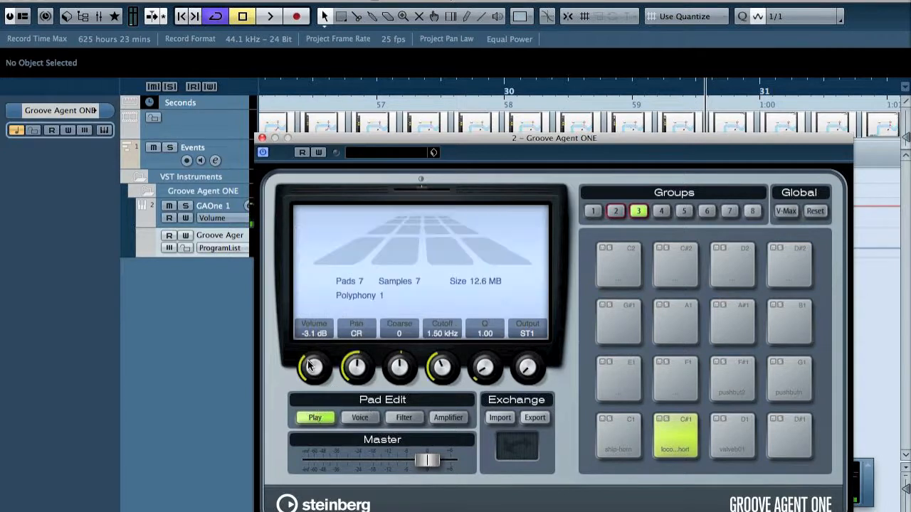
left_click_drag(310, 382, 308, 388)
left_click(686, 443)
left_click(624, 437)
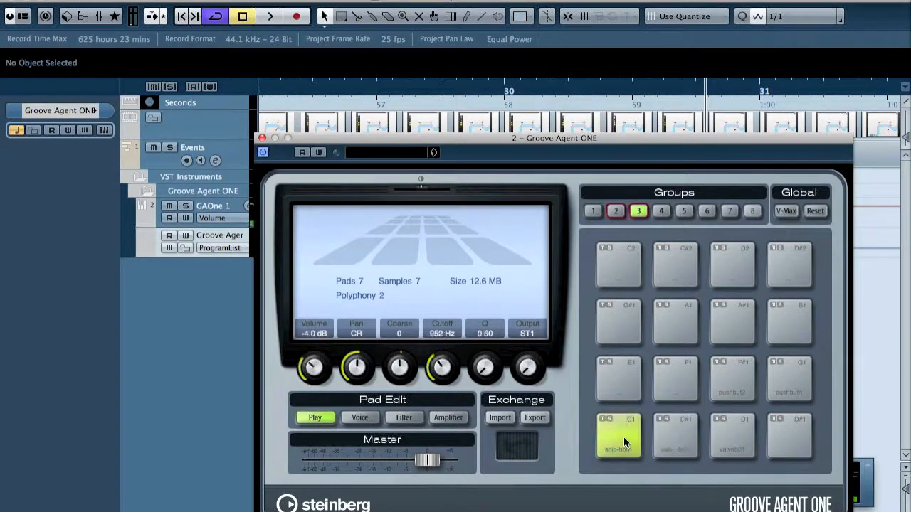
left_click(679, 437)
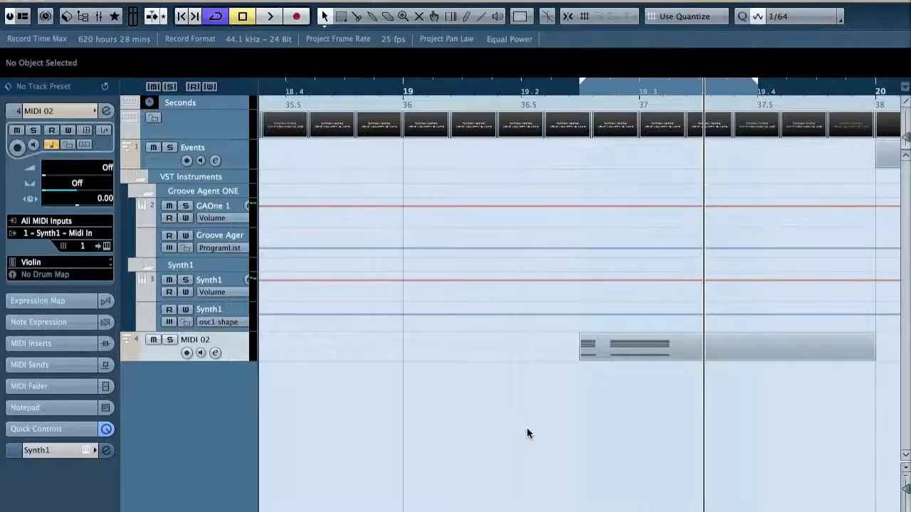
Return to the start of the locator range and inspect the Synth1 instrument feeding MIDI 02, closing its window again
key("KP_1")
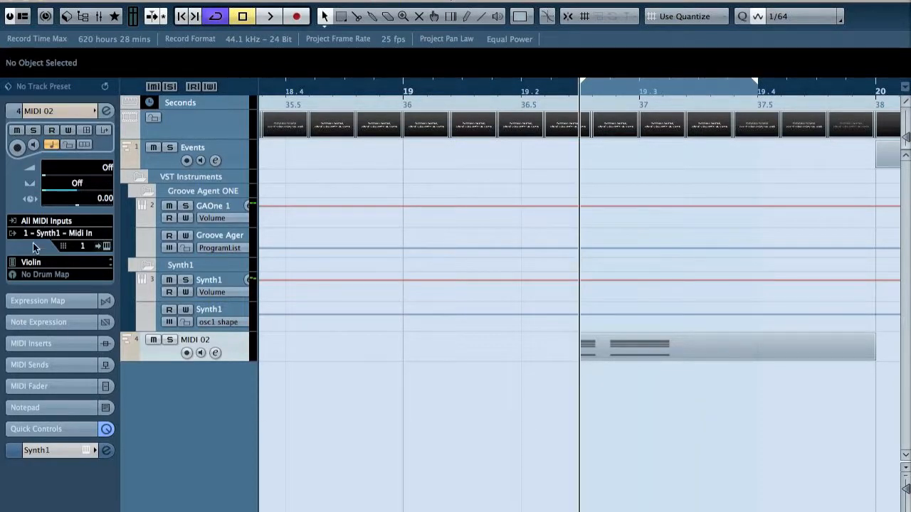
left_click(106, 247)
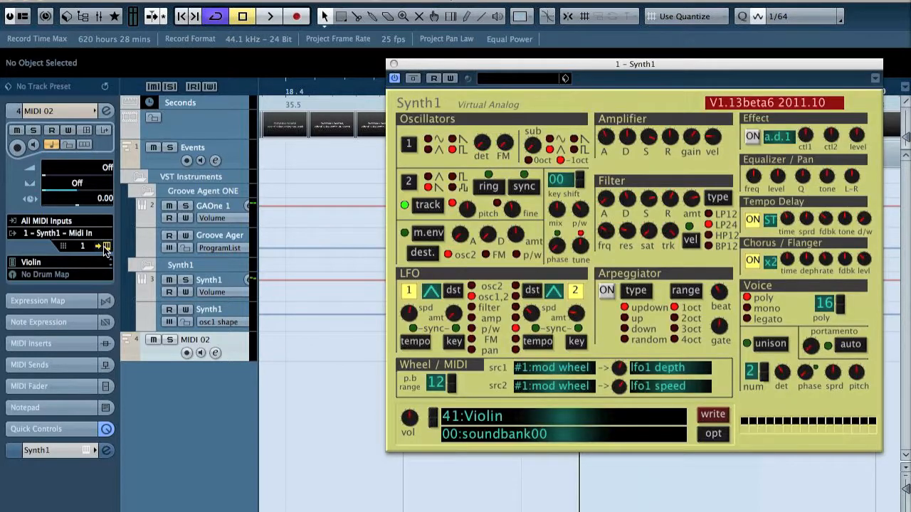
left_click(106, 246)
left_click(106, 247)
left_click(394, 64)
Open the MIDI 02 part in the Key Editor, play its chord notes, and close the editor
left_click(666, 352)
double_click(667, 353)
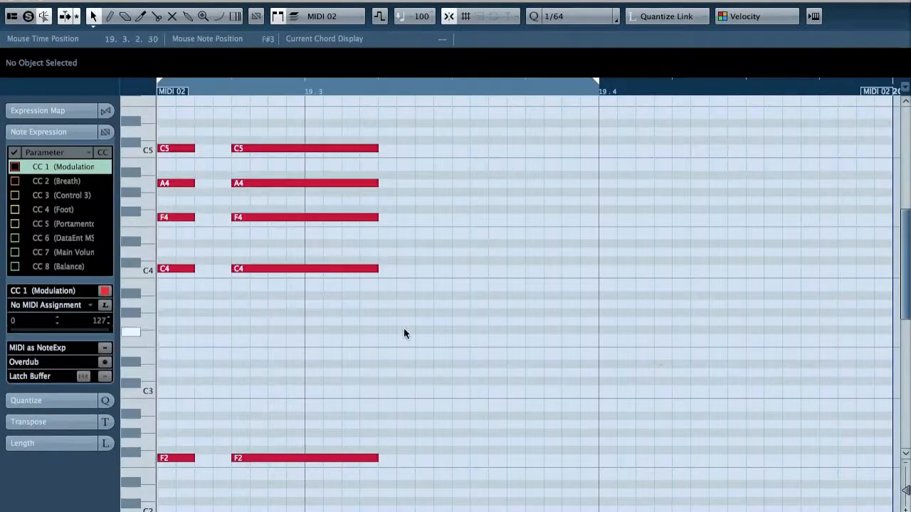
left_click(273, 91)
key("space")
key("space")
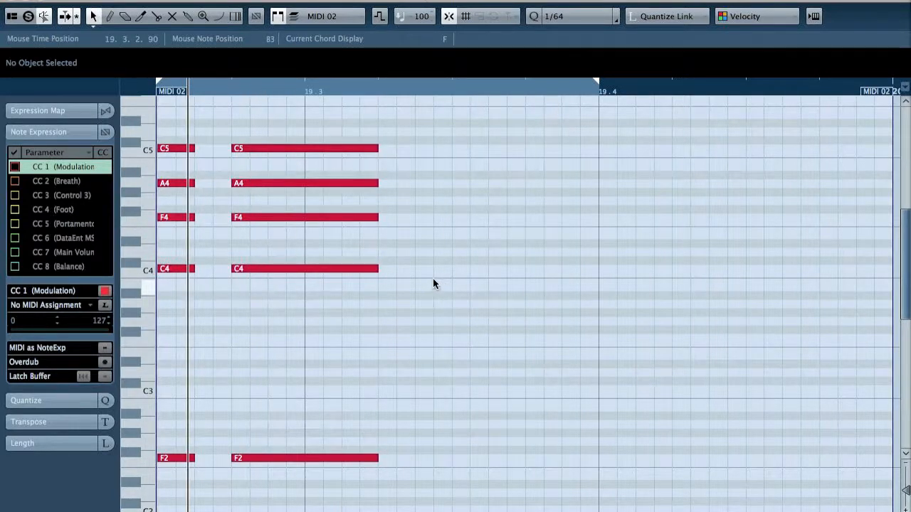
left_click(7, 3)
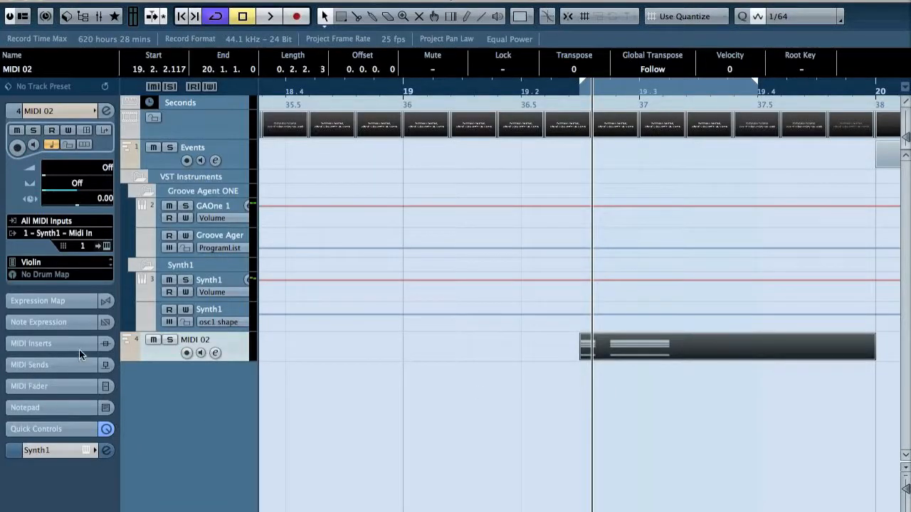
Insert the RoomWorks SE reverb in the second audio insert slot of Synth1
left_click(46, 453)
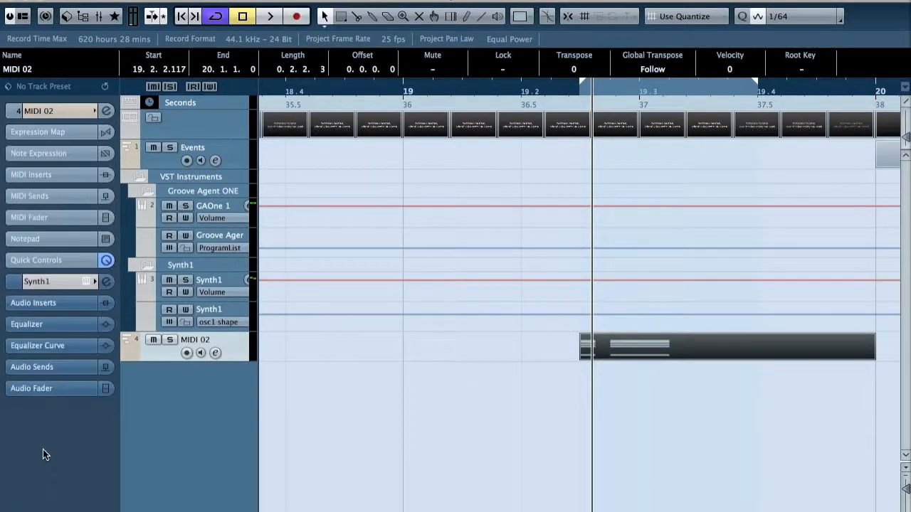
left_click(37, 304)
left_click(32, 367)
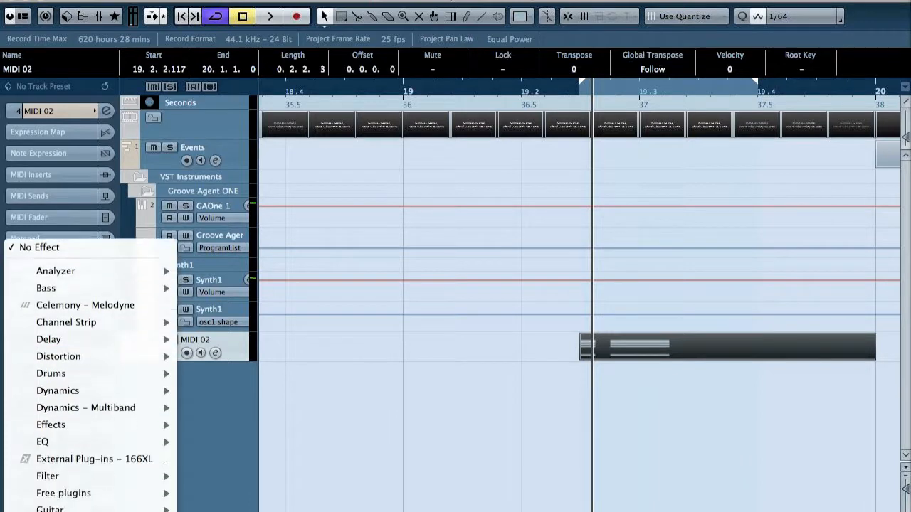
mouse_move(68, 455)
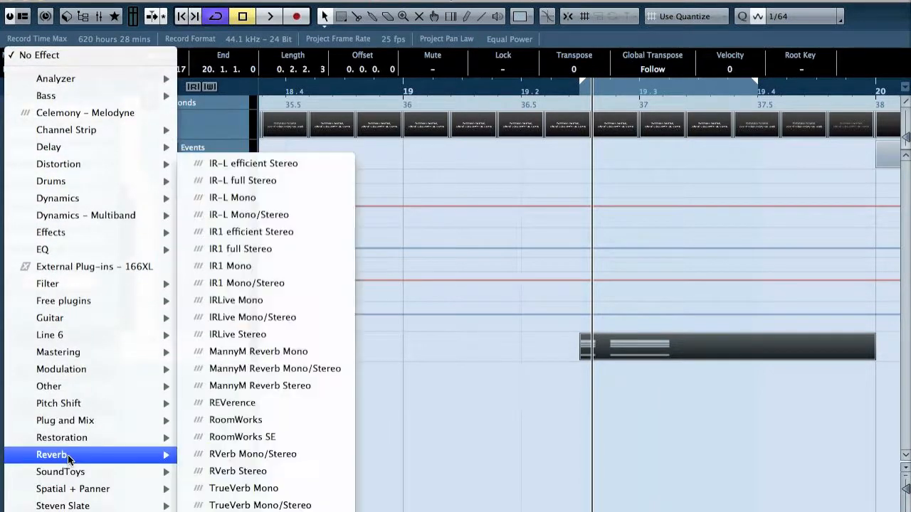
left_click(228, 437)
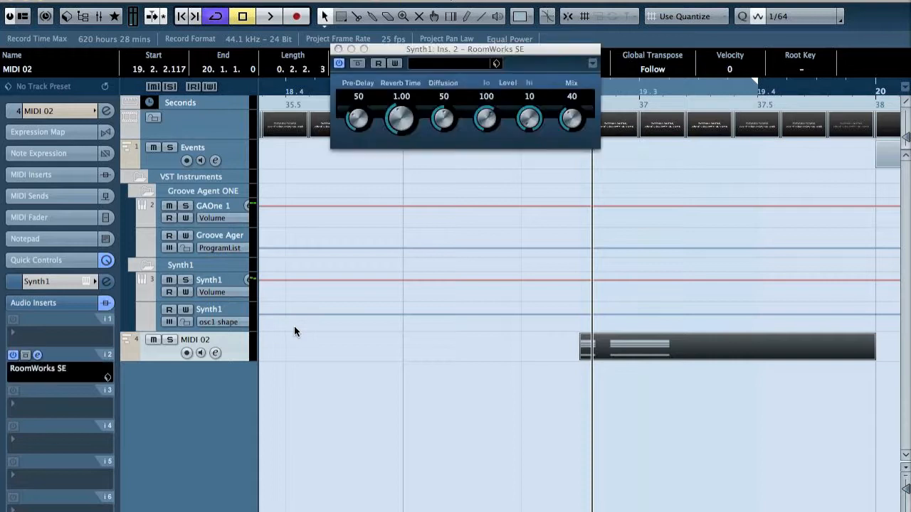
Set RoomWorks SE's mix to 26 and its reverb time to 1.17 while listening to the fanfare
left_click(574, 126)
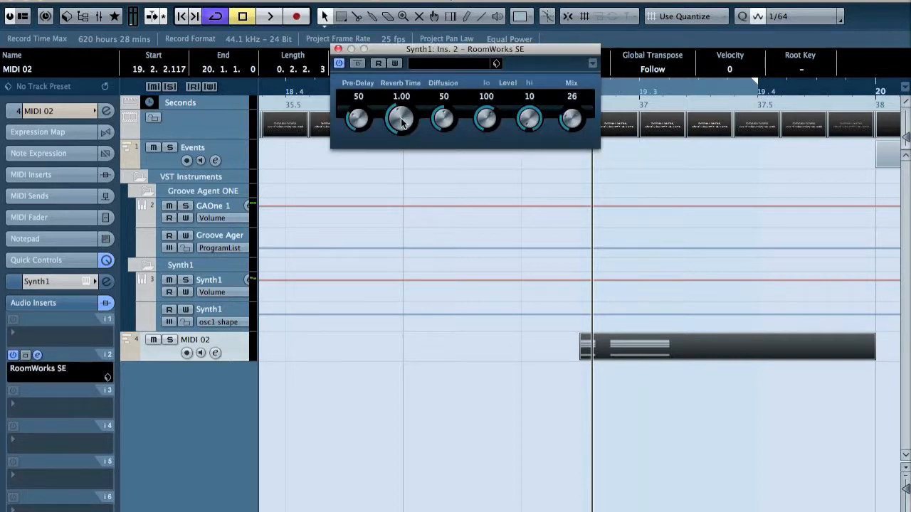
key("space")
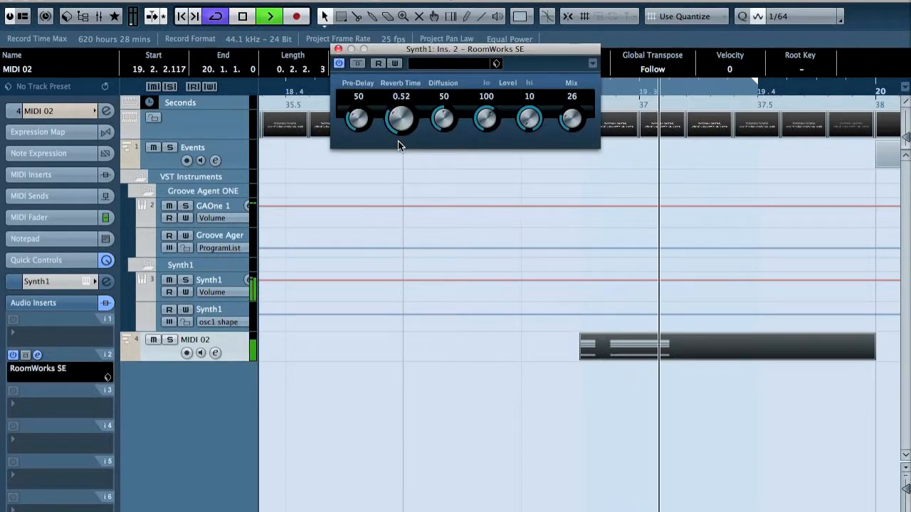
left_click_drag(408, 119, 412, 137)
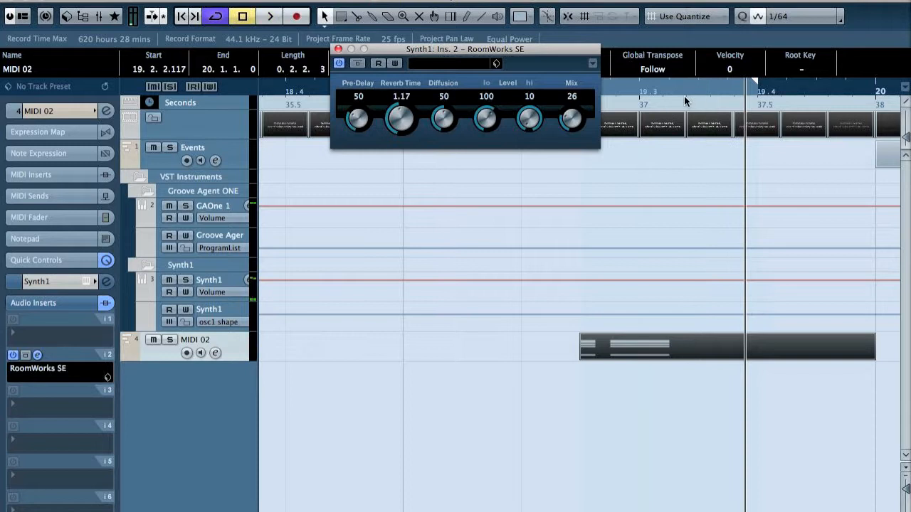
Extend the locator range to bar 20 and export the Synth1 channel without mono downmix as a wave file named fanfar
left_click_drag(759, 87, 862, 96)
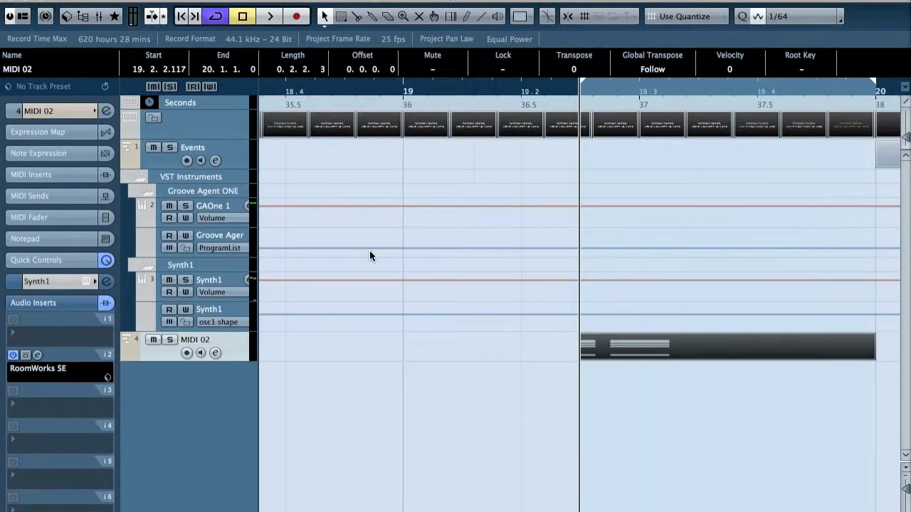
key("super+e")
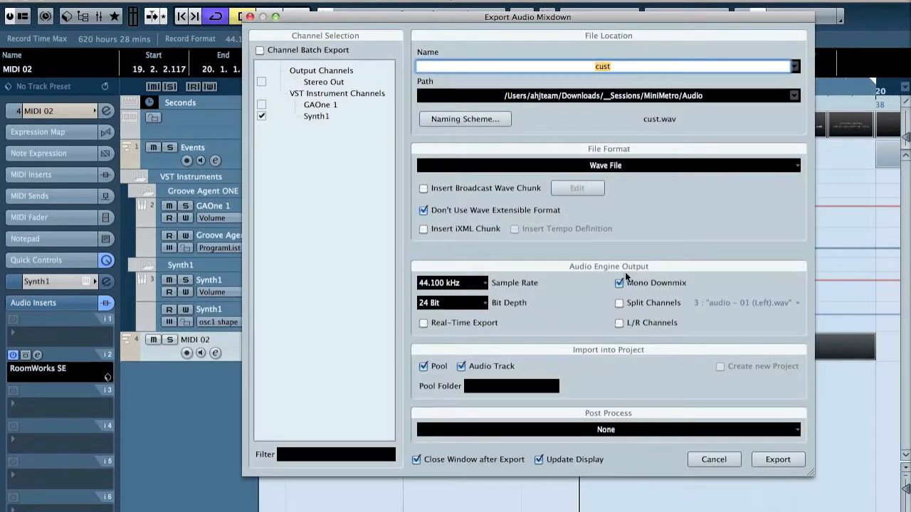
left_click(640, 284)
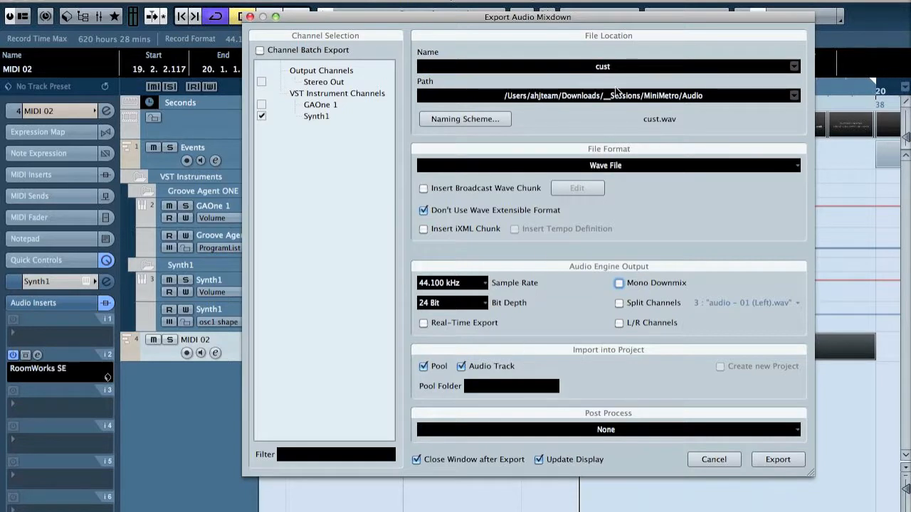
left_click(644, 67)
type("fanfar")
key("Return")
left_click(778, 460)
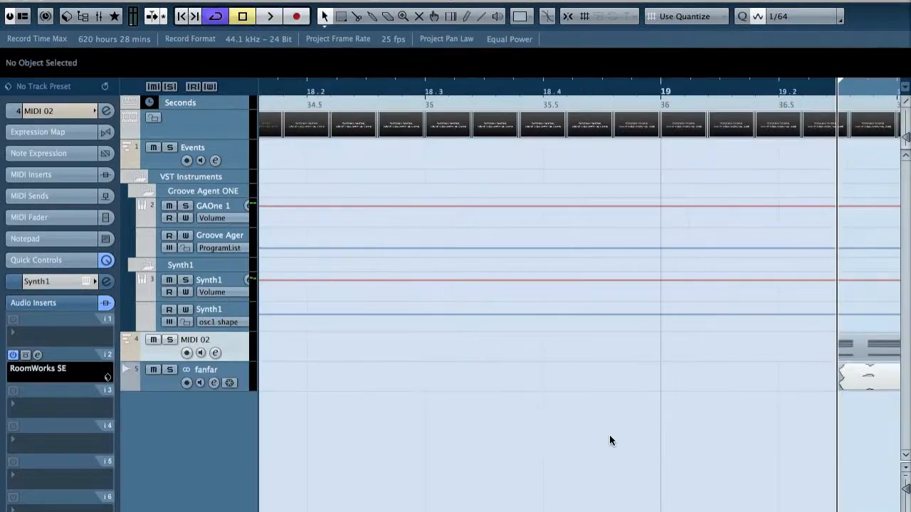
Mute MIDI 02 to hear the rendered fanfar audio, and delete the fanfar track and the MIDI 02 part
left_click(154, 339)
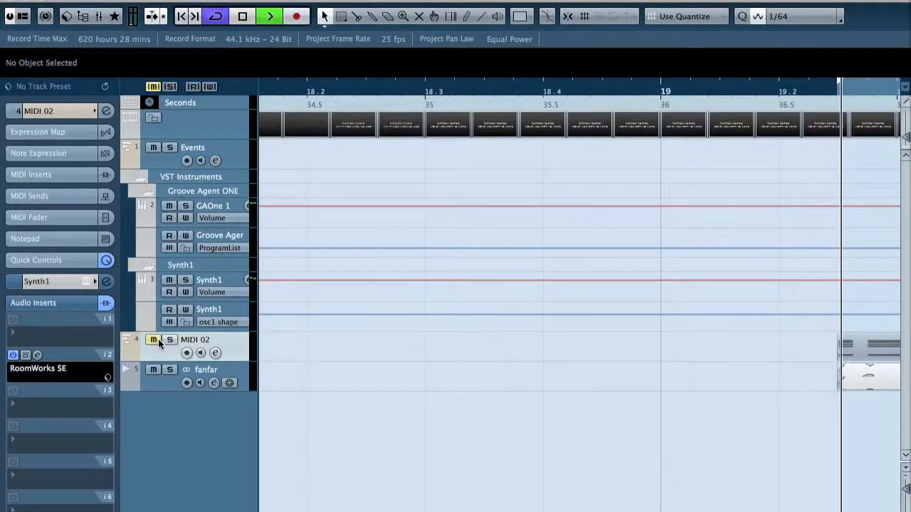
left_click(411, 341)
key("Delete")
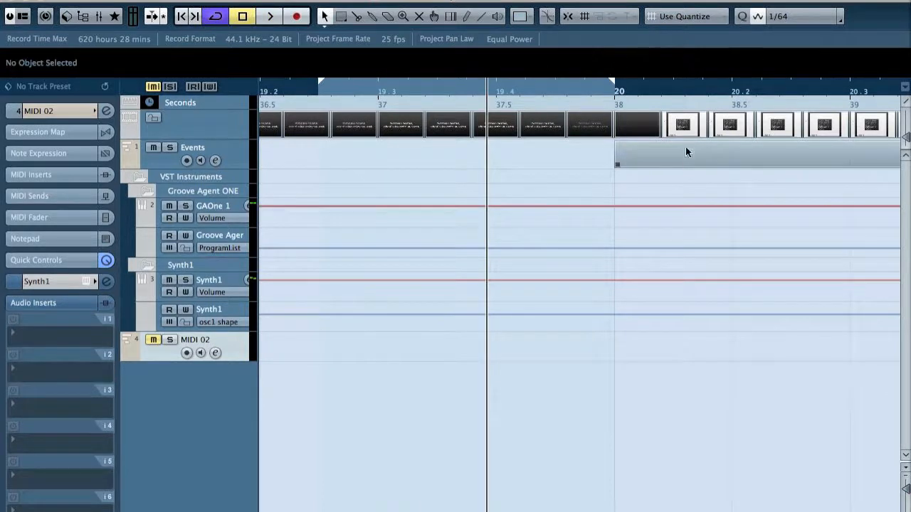
Open the Events part in the Drum Editor and name the A#-1 instrument "POPUP - end of week"
double_click(685, 147)
double_click(154, 111)
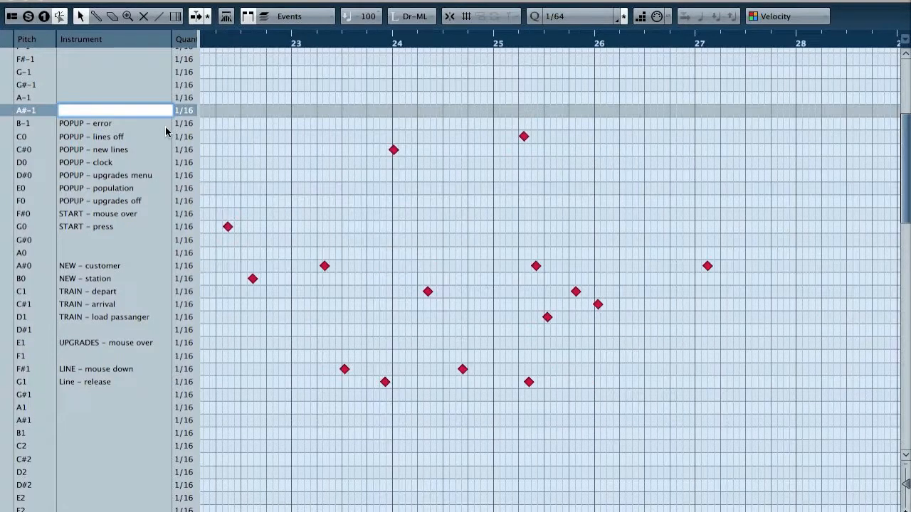
type("POPUP - w")
type("nd of wee")
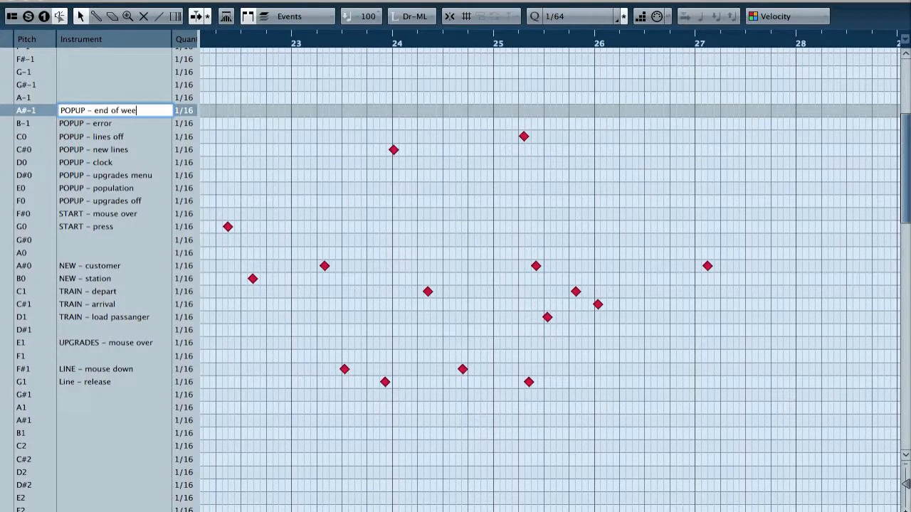
type("k")
key("Return")
Open Groove Agent ONE from the VST Instruments rack and select the empty A#-1 pad in group 2
key("F11")
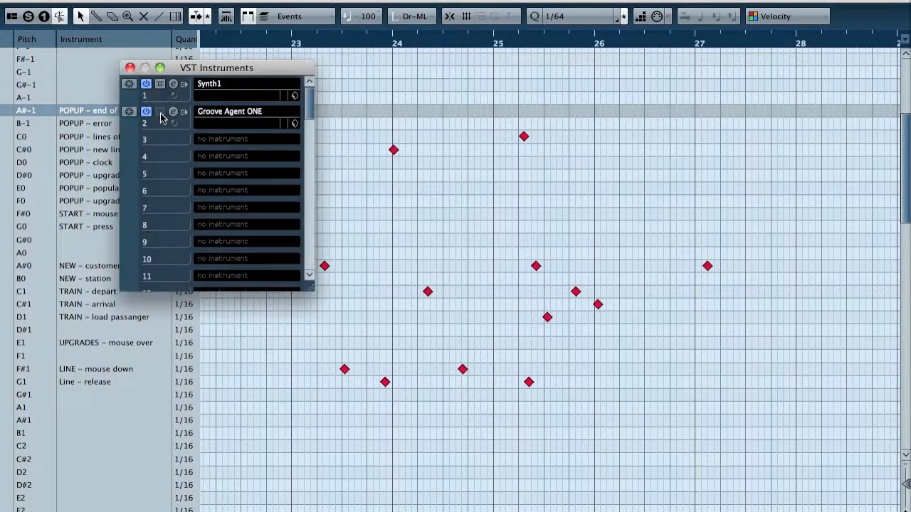
left_click(173, 111)
left_click(594, 208)
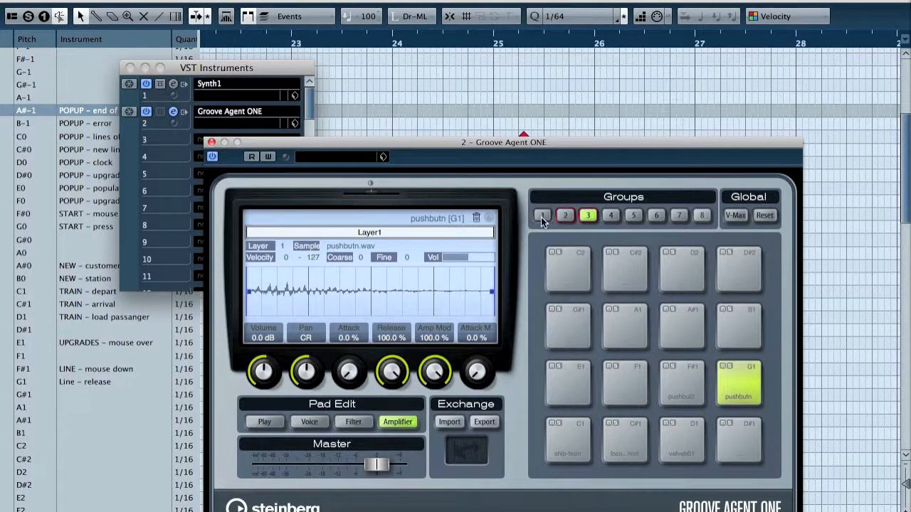
left_click(541, 217)
left_click(565, 216)
left_click(694, 438)
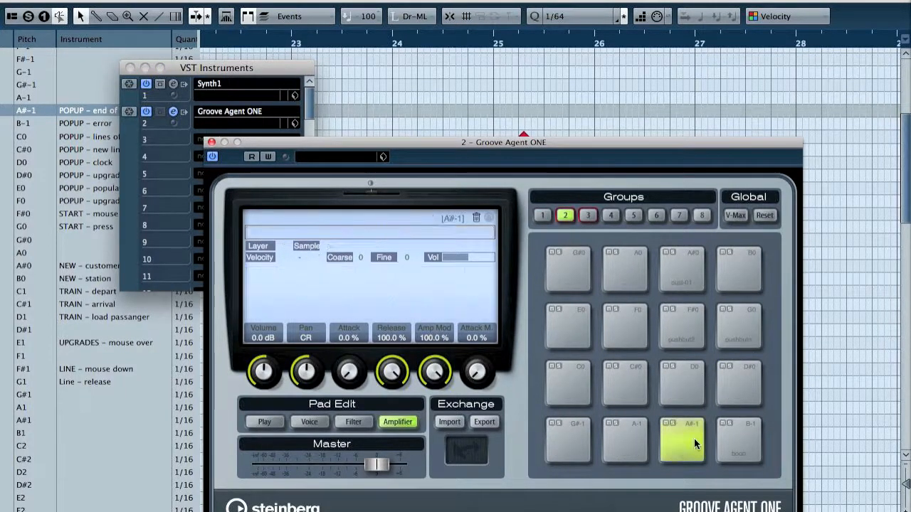
Load the fanfar sample from the Pool onto the A#-1 pad, audition it, and close the instrument windows
key("super+p")
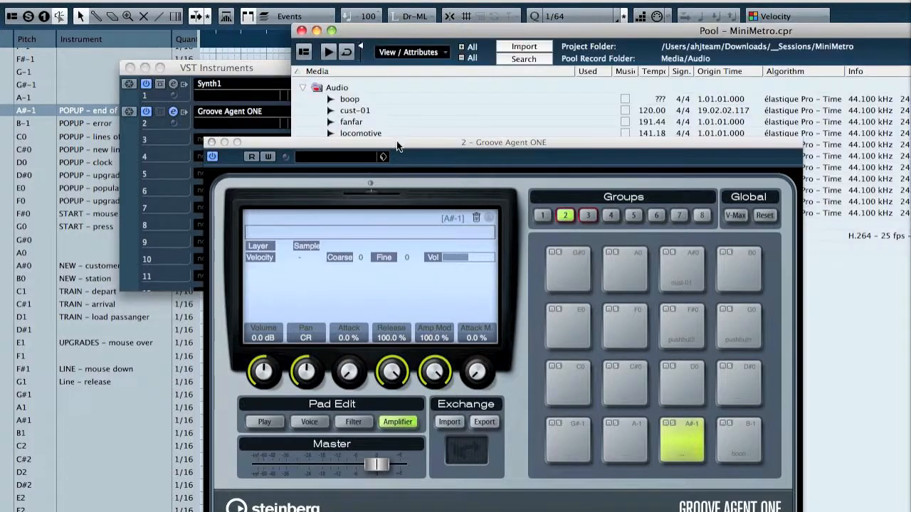
left_click_drag(350, 122, 684, 439)
left_click(683, 432)
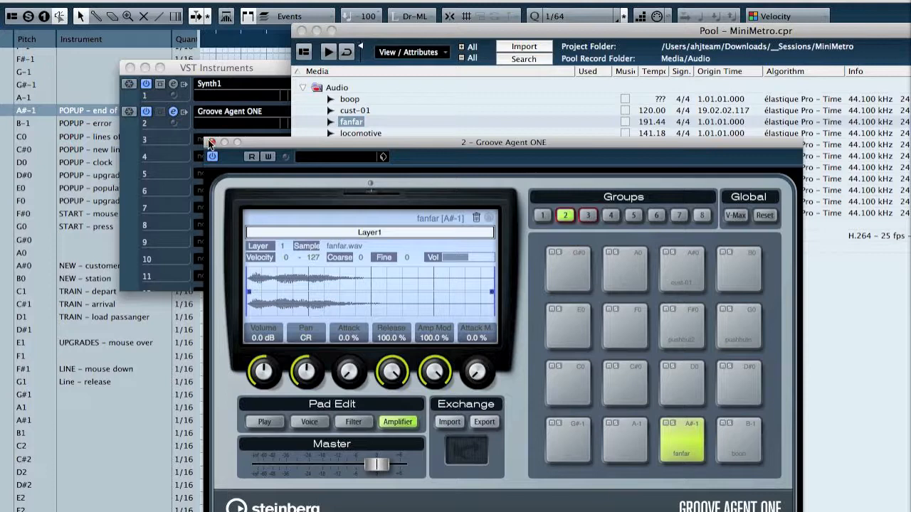
left_click(211, 143)
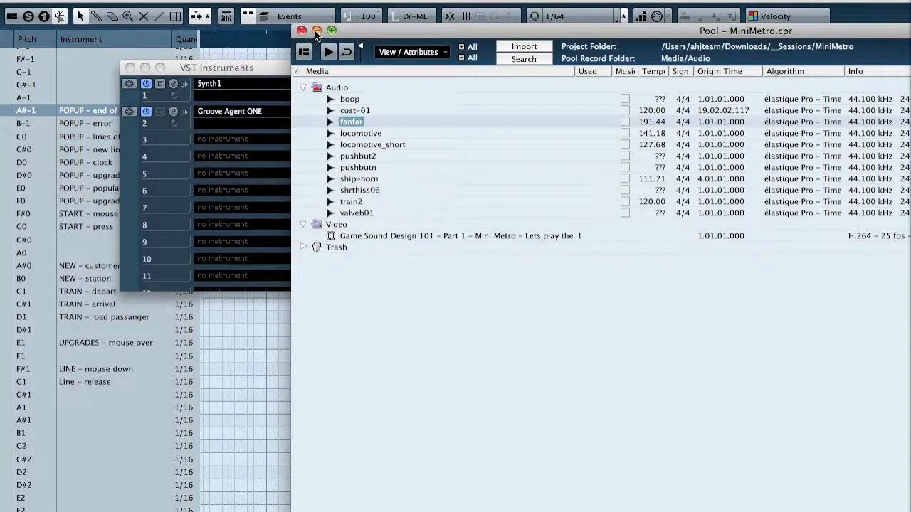
left_click(130, 68)
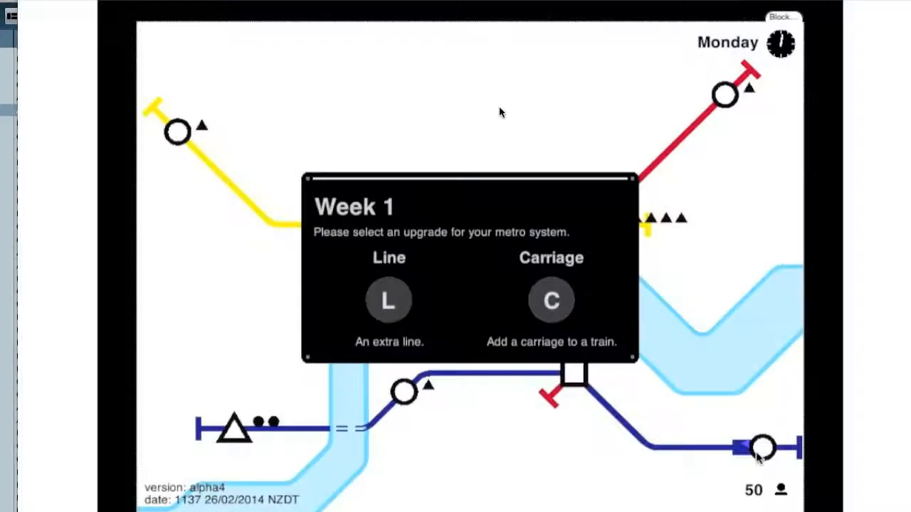
Locate the start of the week popup near bar 91.5 and move the video window clear of the instrument list
left_click_drag(449, 1, 360, 2)
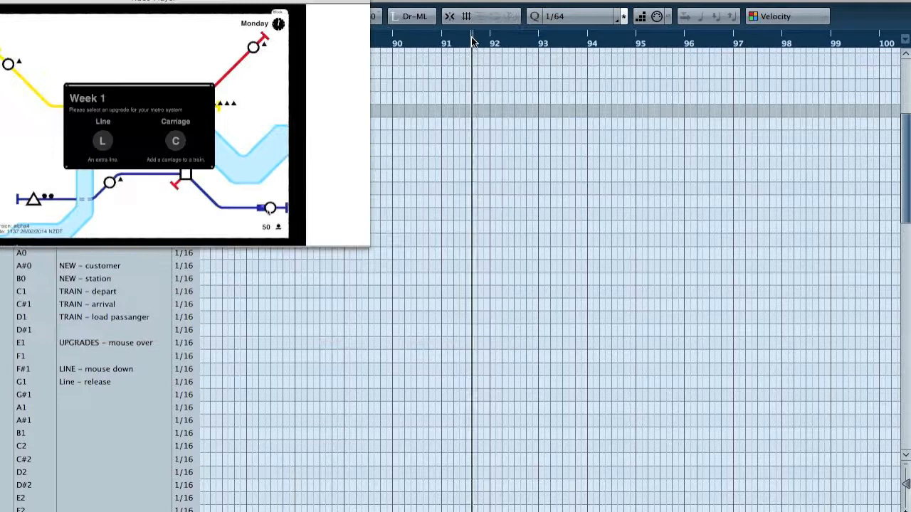
left_click_drag(471, 38, 467, 38)
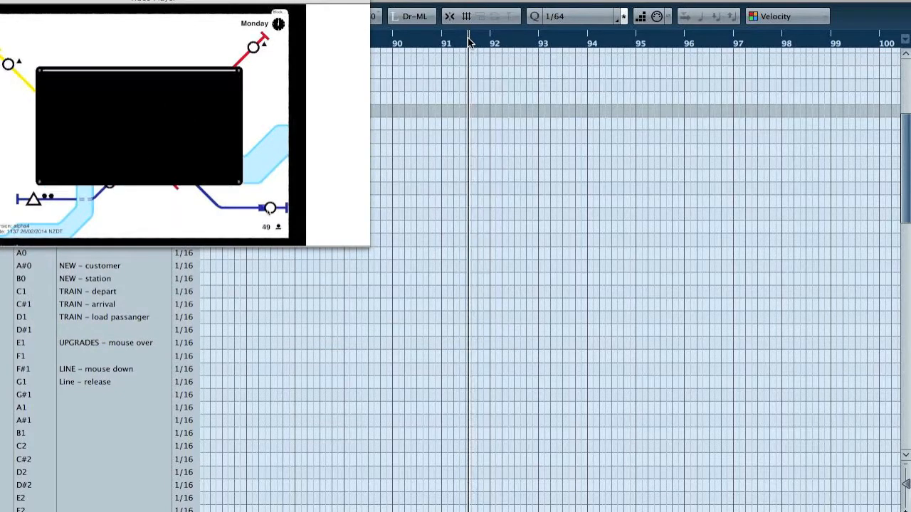
left_click_drag(223, 0, 717, 168)
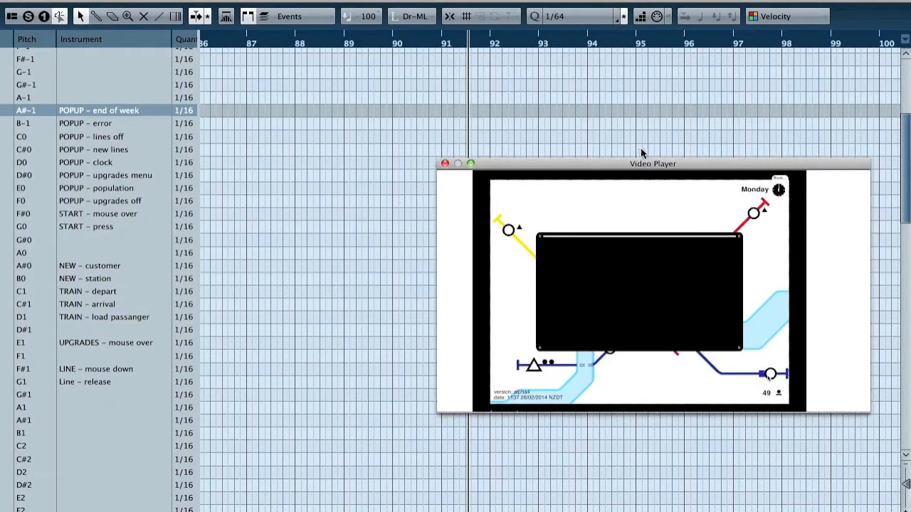
Add a POPUP - end of week note about halfway through bar 91, where the popup starts opening, and return the cursor to bar 90
key("h")
key("h")
key("h")
key("h")
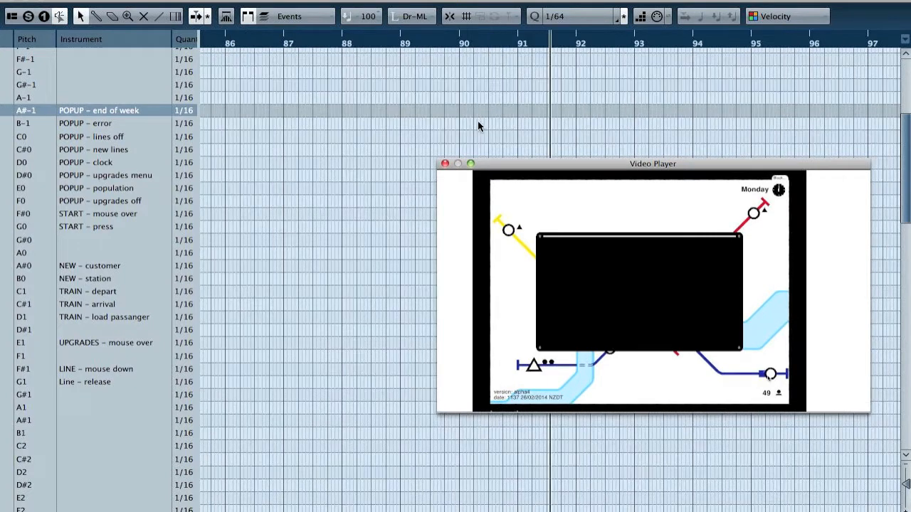
left_click(539, 44)
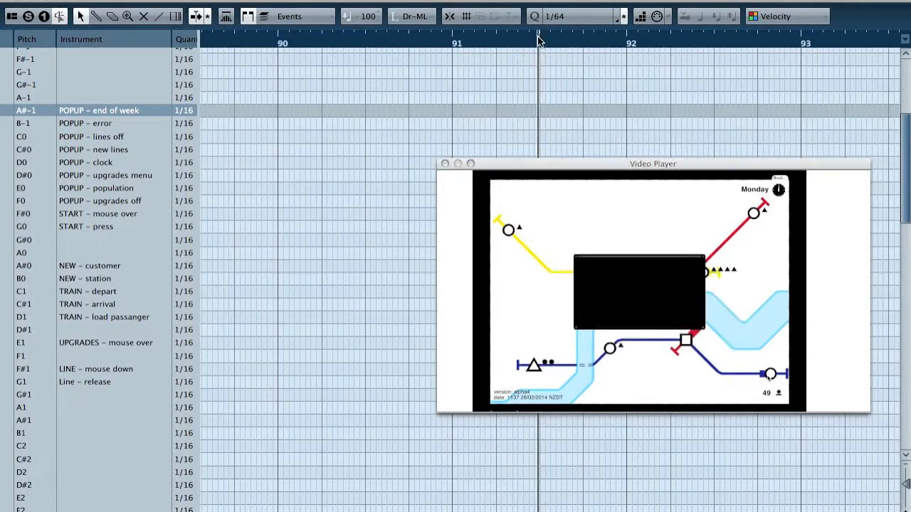
left_click(541, 111)
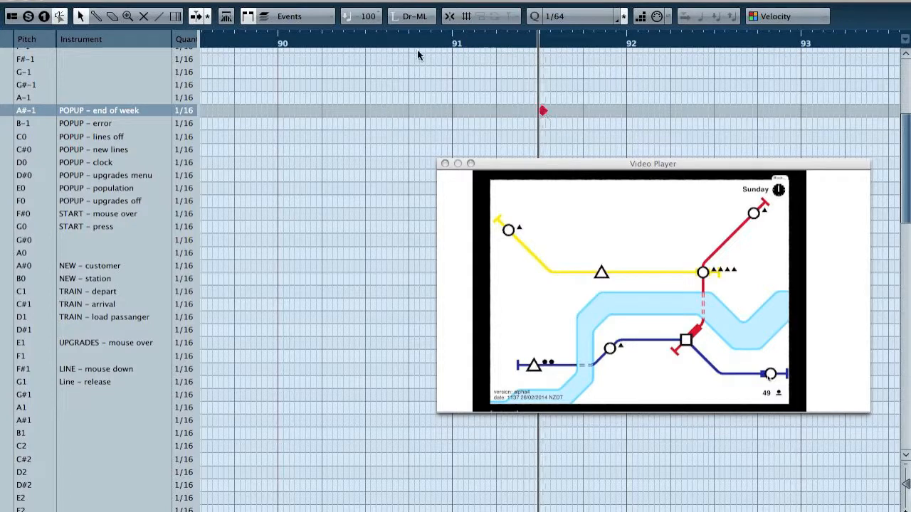
left_click(282, 43)
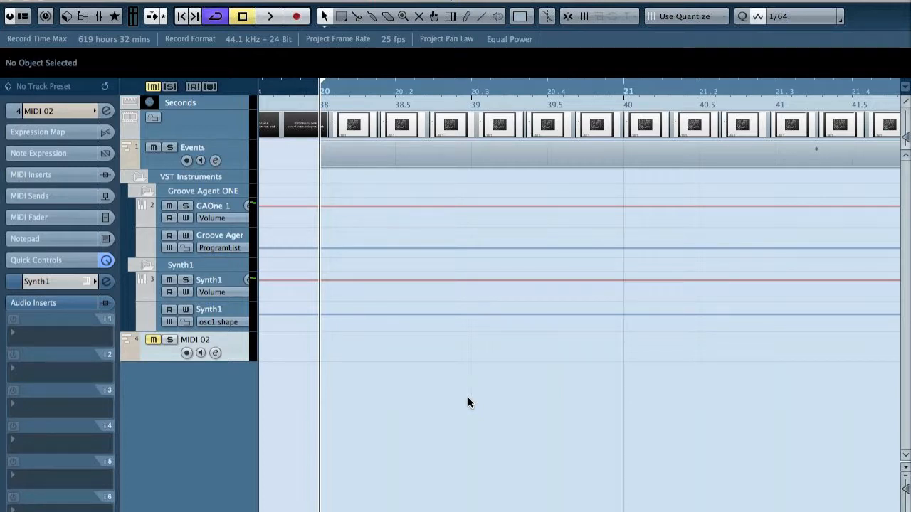
Switch to the browser and download the free version of "A Lil Sumhin' Sumhin'" by The Good Lawdz from Jamendo
key("super+Tab")
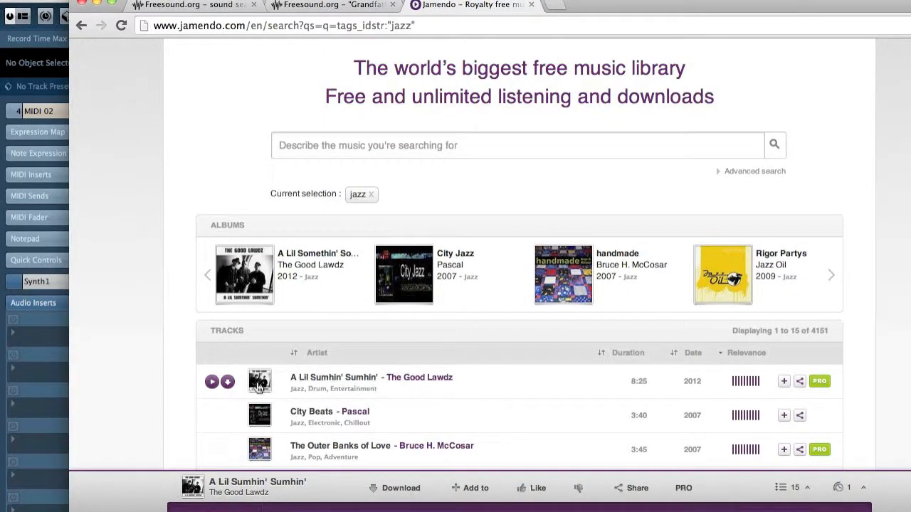
left_click(227, 384)
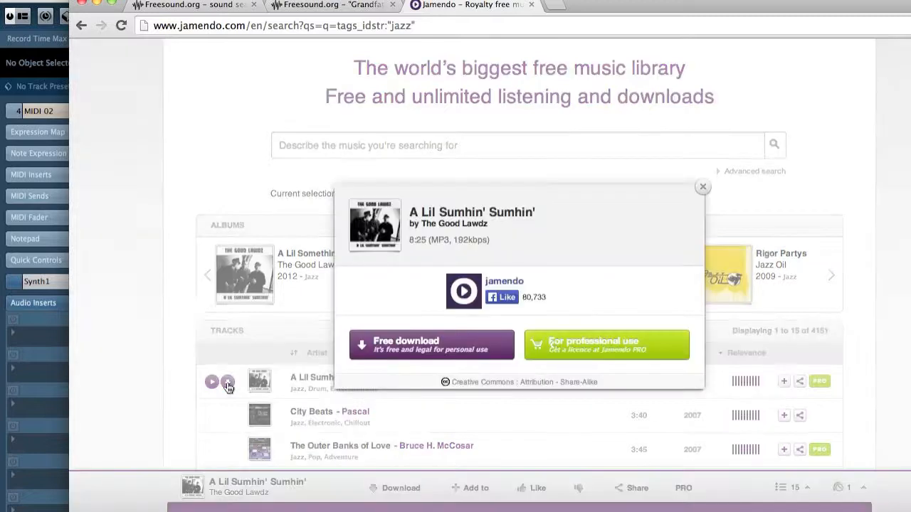
left_click(460, 353)
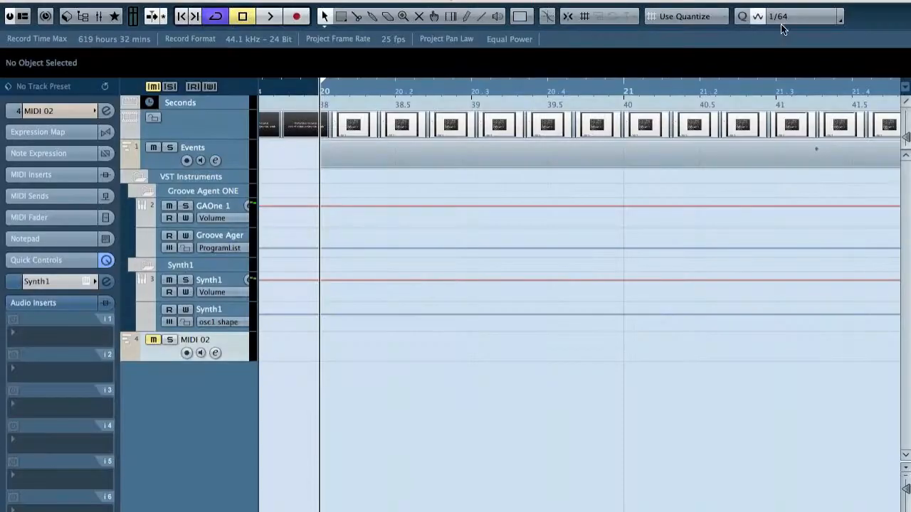
Import The_Good_Lawdz_-_A_Lil_Sumhin__Sumhin_.mp3 from the MiniMetro folder into the Cubase project as audio
key("super+shift+i")
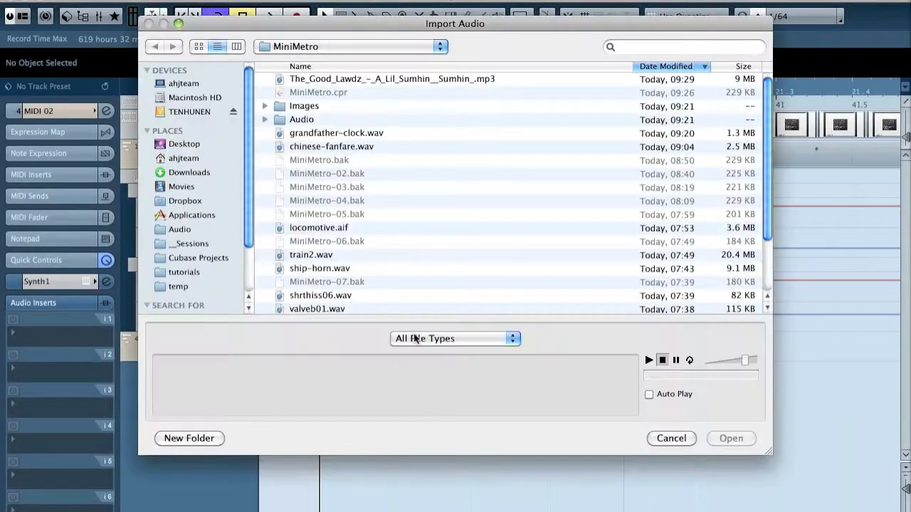
double_click(374, 79)
left_click(575, 270)
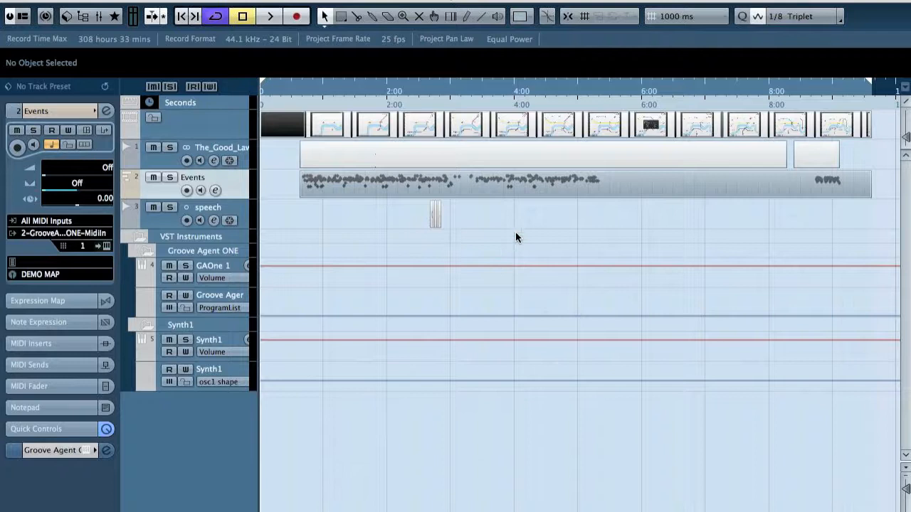
Show the Transport panel, open the Events part in the Drum Editor, and play it alongside the gameplay video
key("F2")
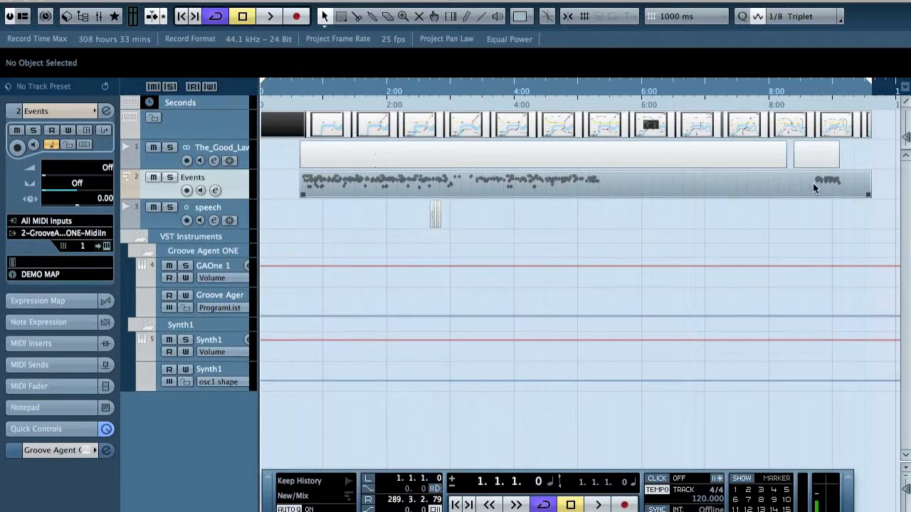
double_click(427, 187)
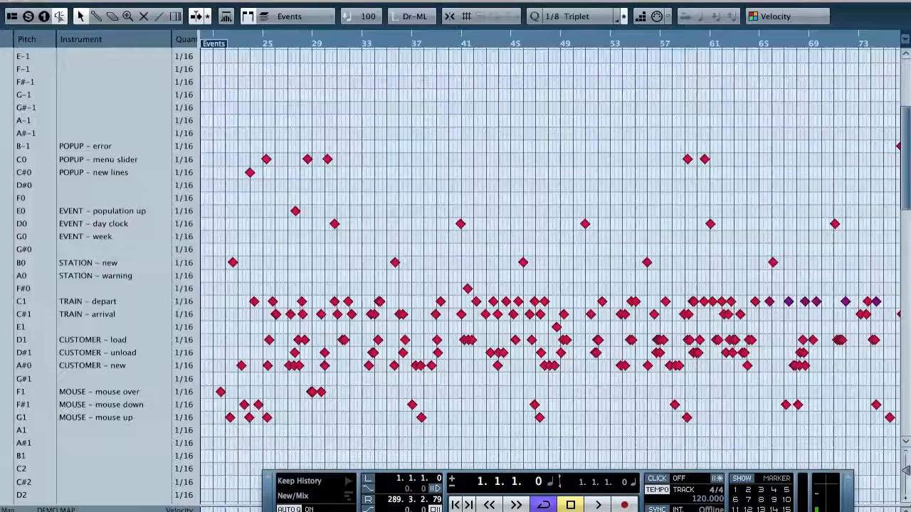
mouse_move(255, 511)
left_mouse_down()
mouse_move(235, 511)
mouse_move(254, 511)
left_mouse_up()
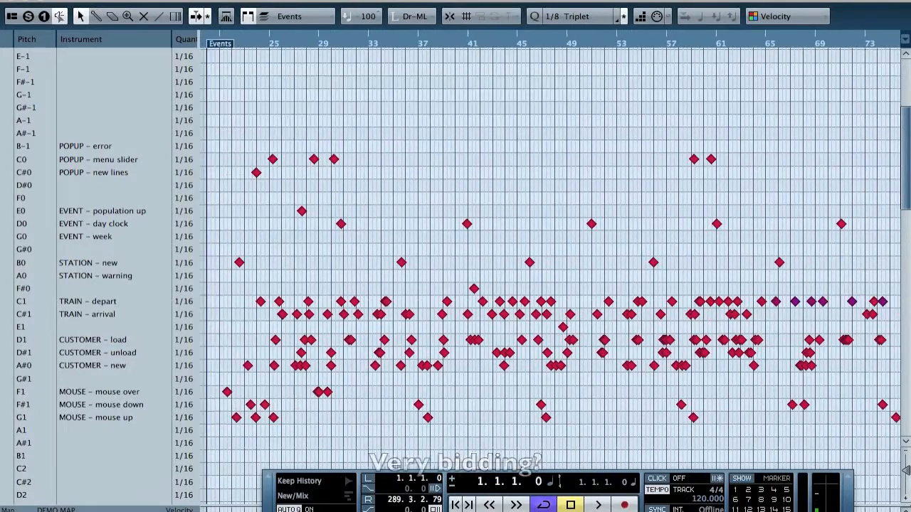
left_click_drag(910, 32, 498, 4)
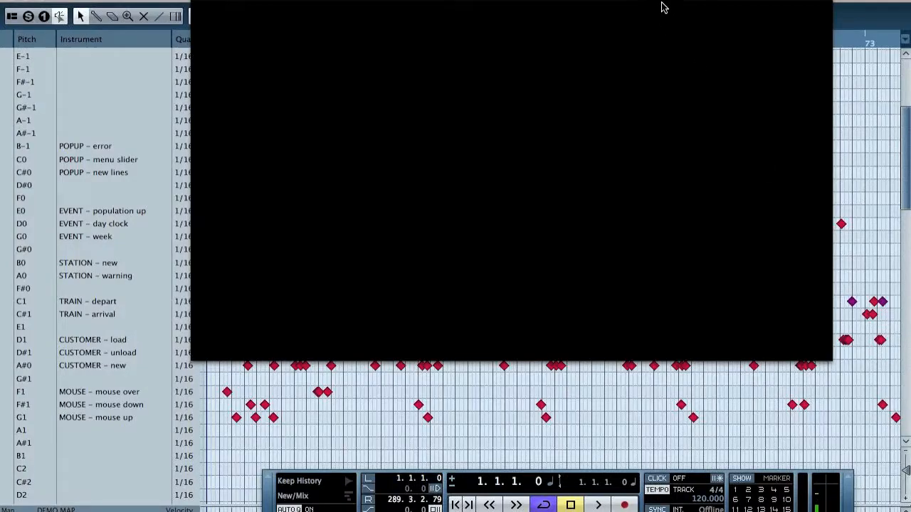
left_click_drag(662, 4, 727, 58)
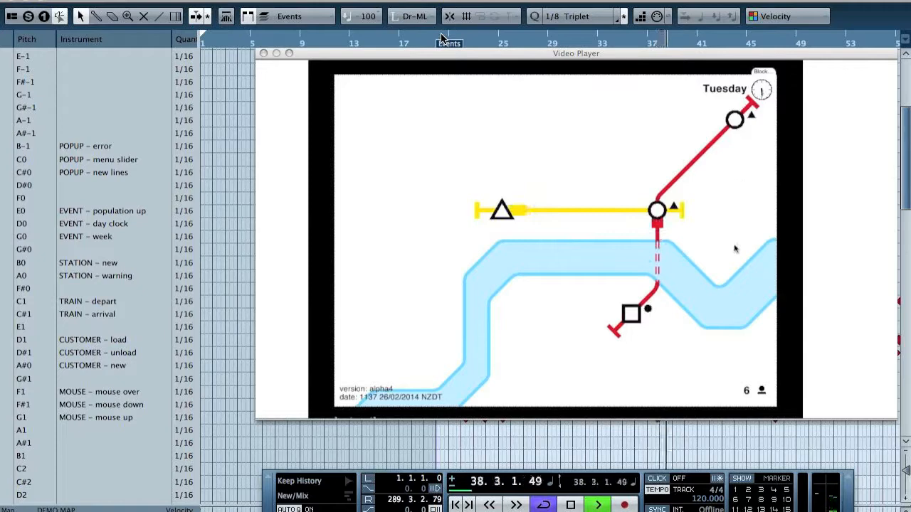
key("space")
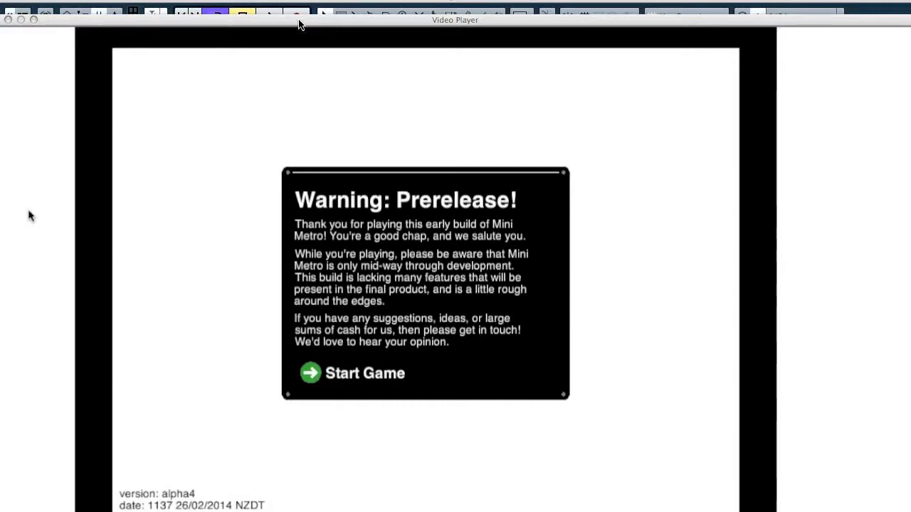
Move the video window aside and open the Events part in the Drum Editor
left_click_drag(299, 21, 833, 27)
scroll(390, 159, "right", 5)
double_click(392, 147)
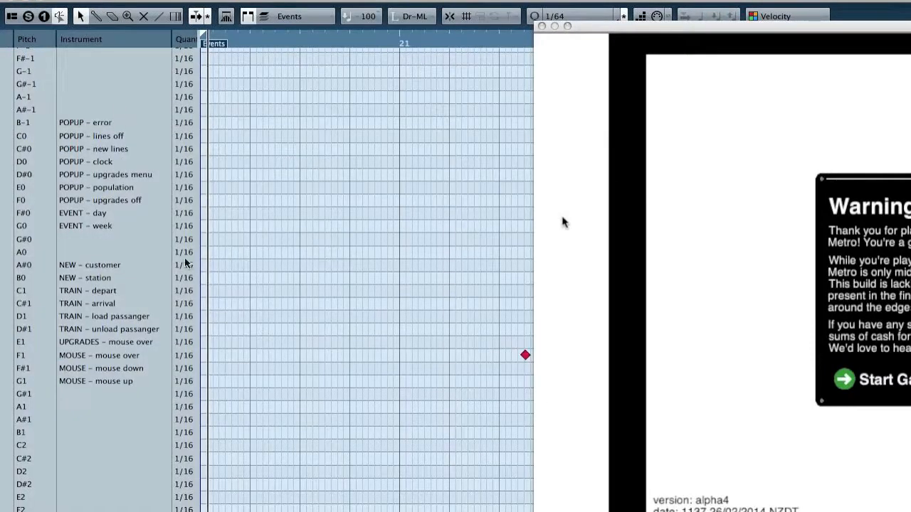